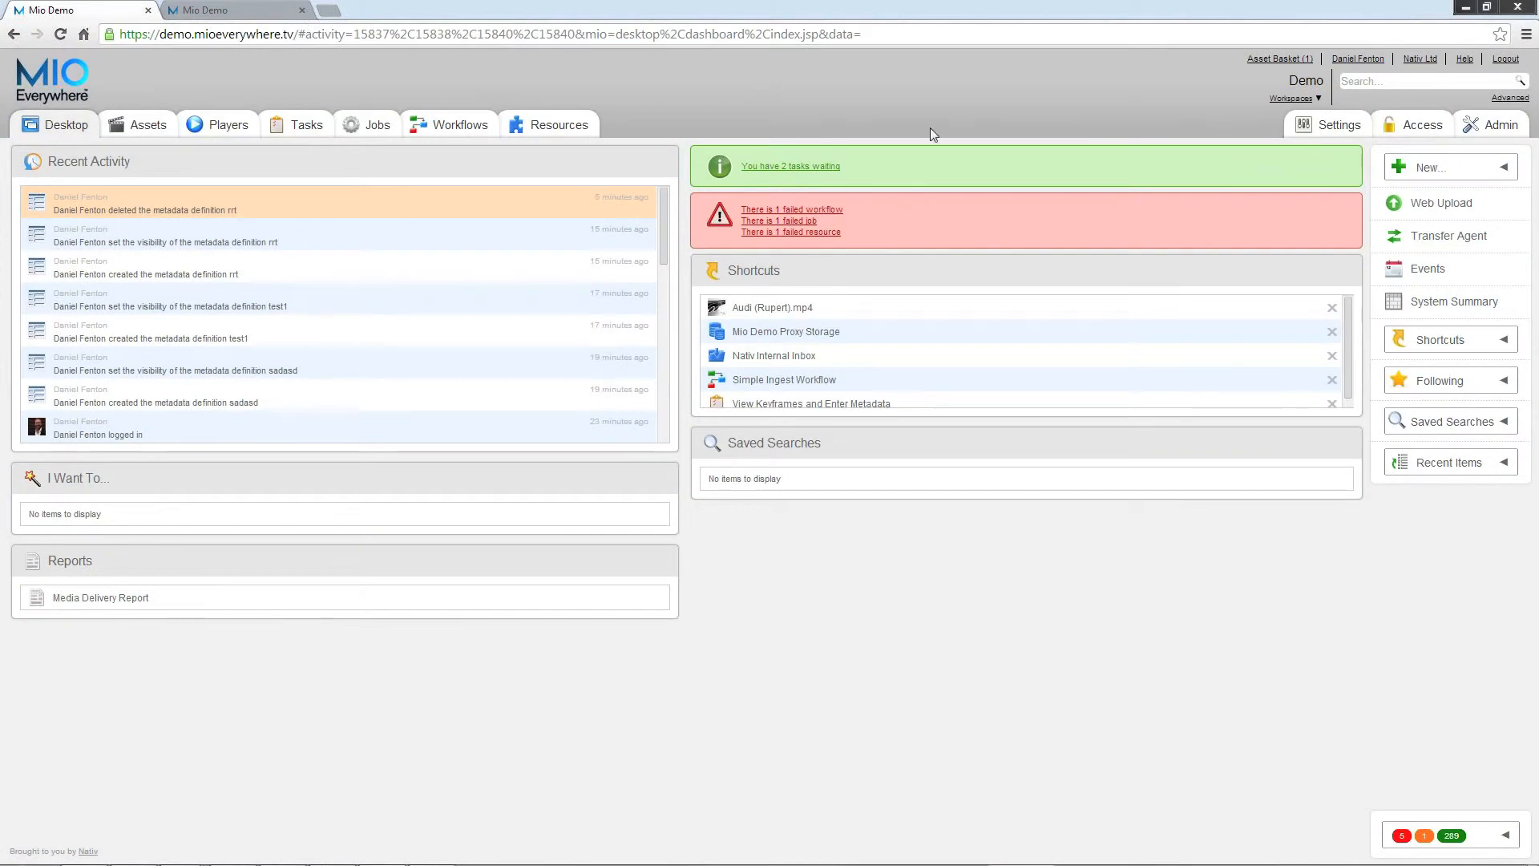
Step: Create a metadata definition named metadatadefinitiontest, visible to Demo and Nelonen Media, and save it
{"action": "left_click", "coordinate": [1465, 169]}
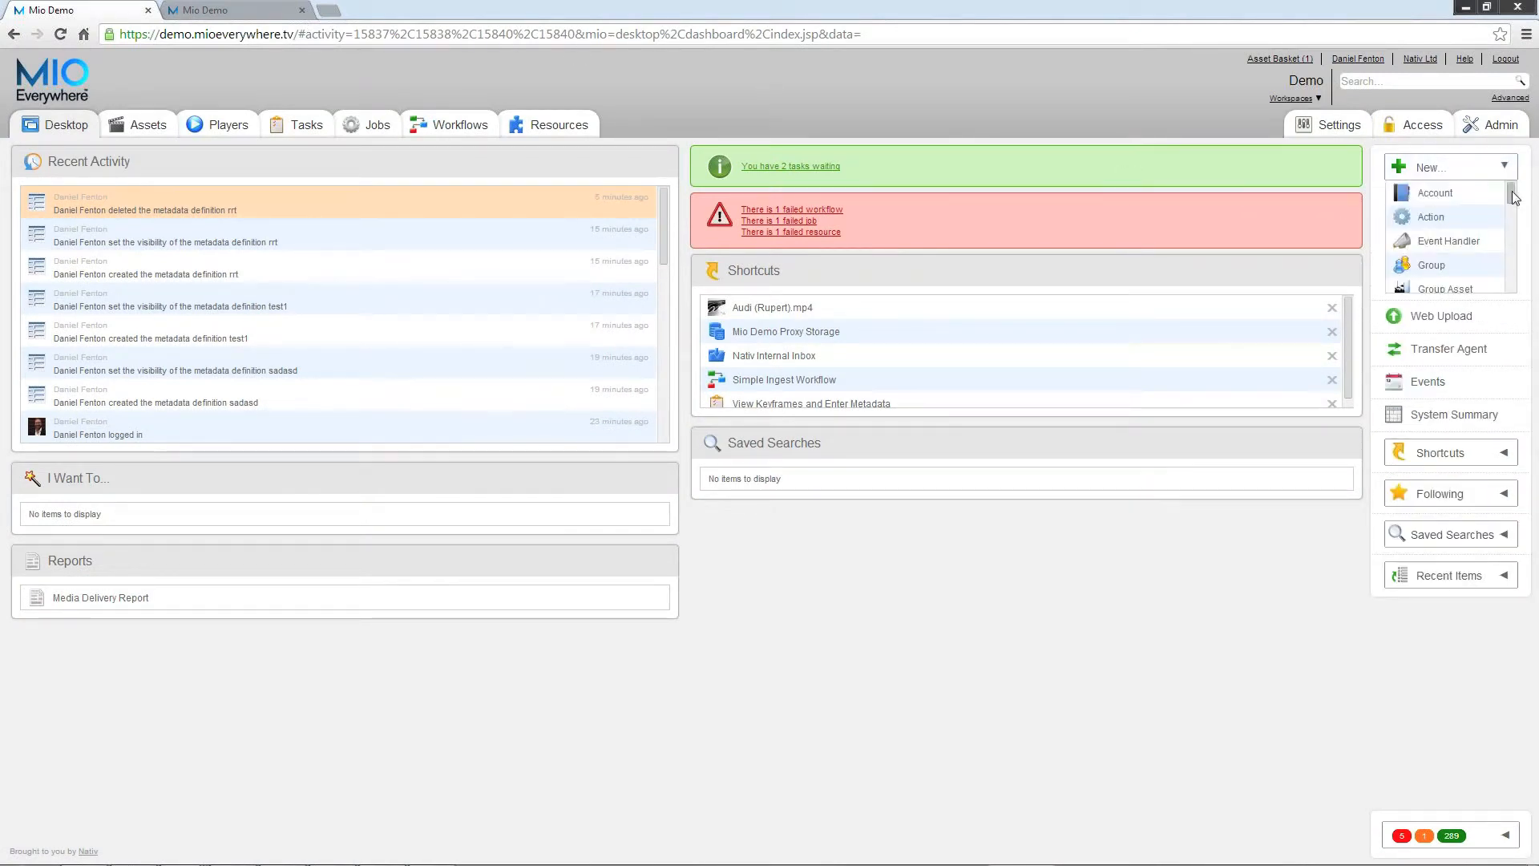
{"action": "left_click_drag", "start_coordinate": [1512, 196], "coordinate": [1513, 228]}
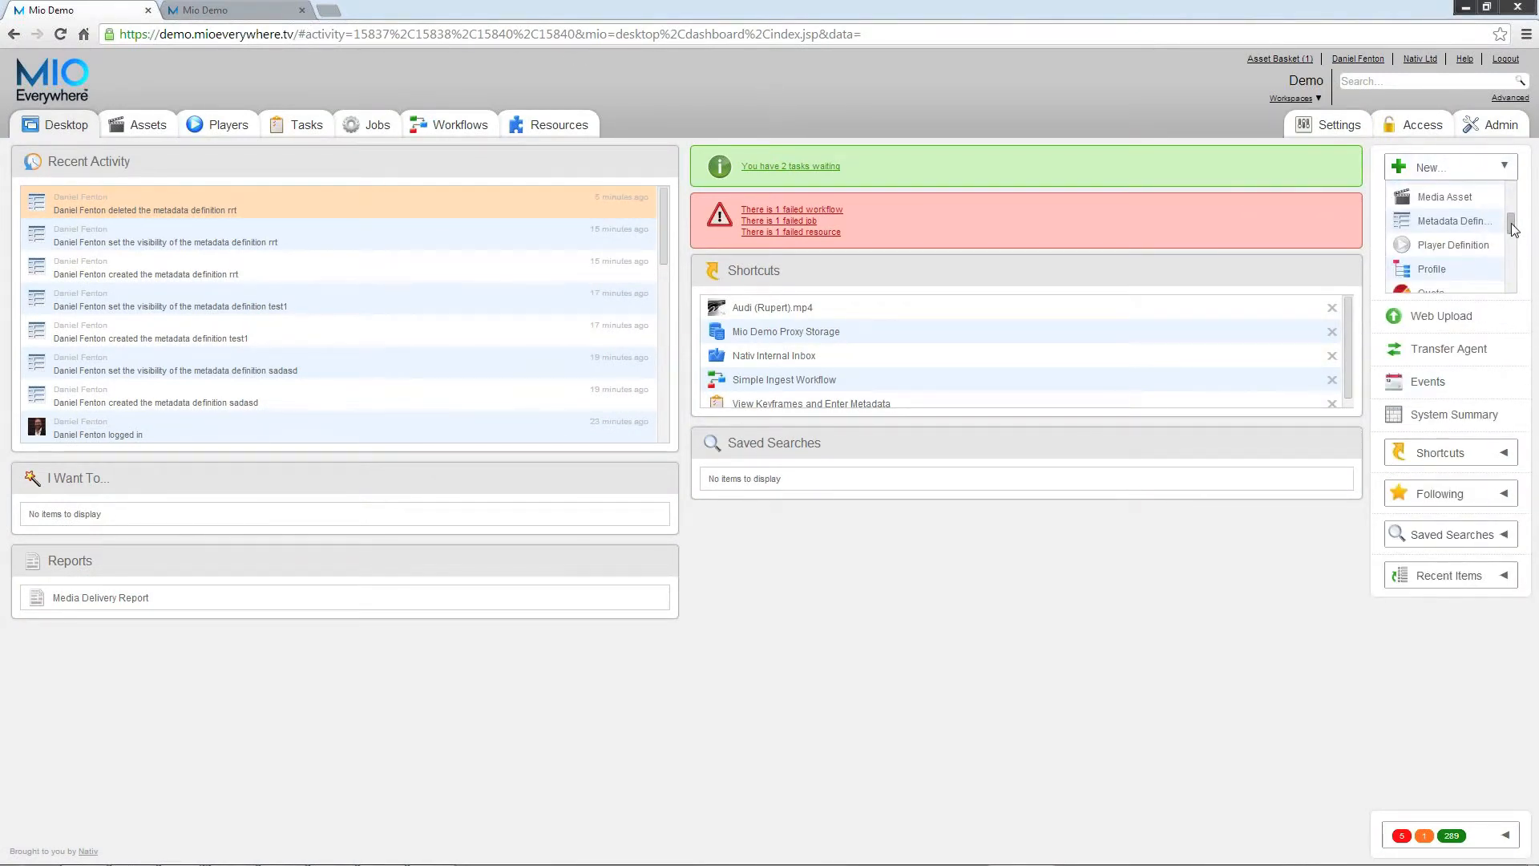
{"action": "left_click", "coordinate": [1447, 222]}
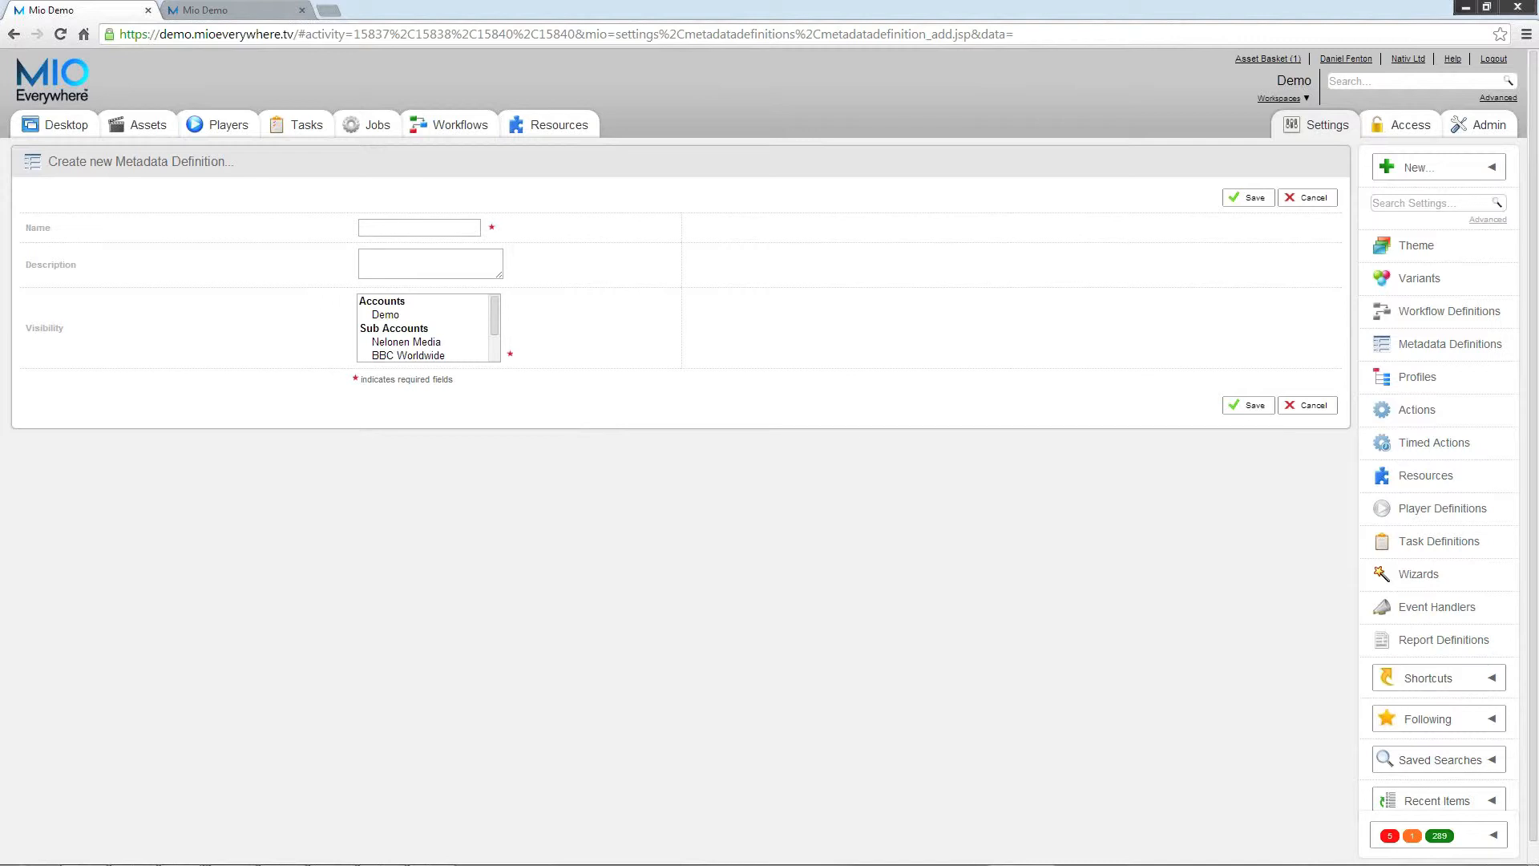
{"action": "type", "text": "metadatadefinitiontest"}
{"action": "left_click", "coordinate": [376, 315]}
{"action": "left_click", "coordinate": [410, 343], "text": "ctrl"}
{"action": "left_click", "coordinate": [1249, 406]}
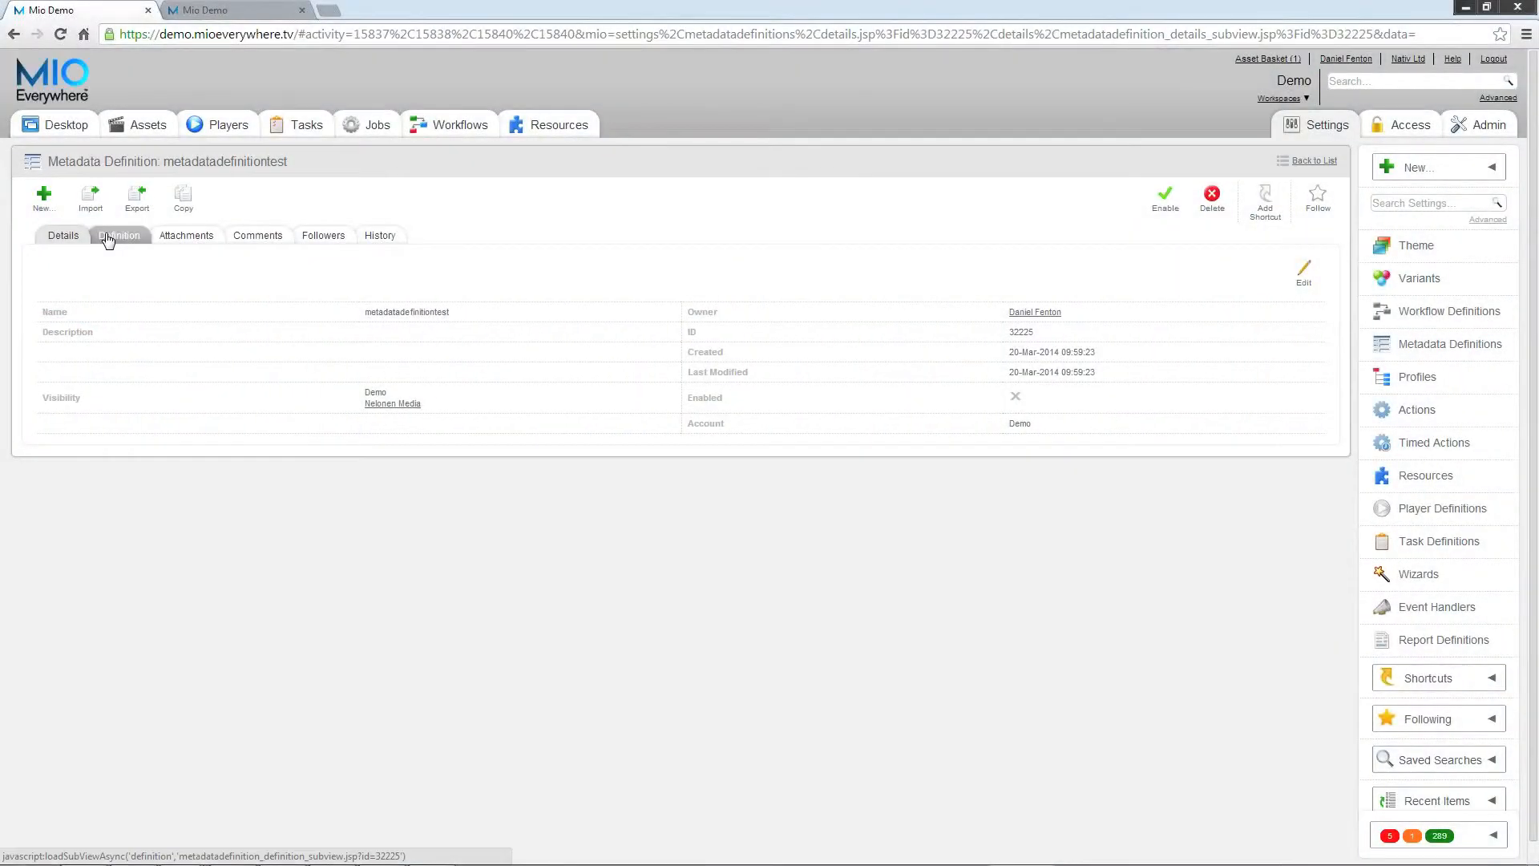
Step: Open the definition editor for metadatadefinitiontest and expand the Primitives and Objects groups of field types
{"action": "left_click", "coordinate": [108, 241]}
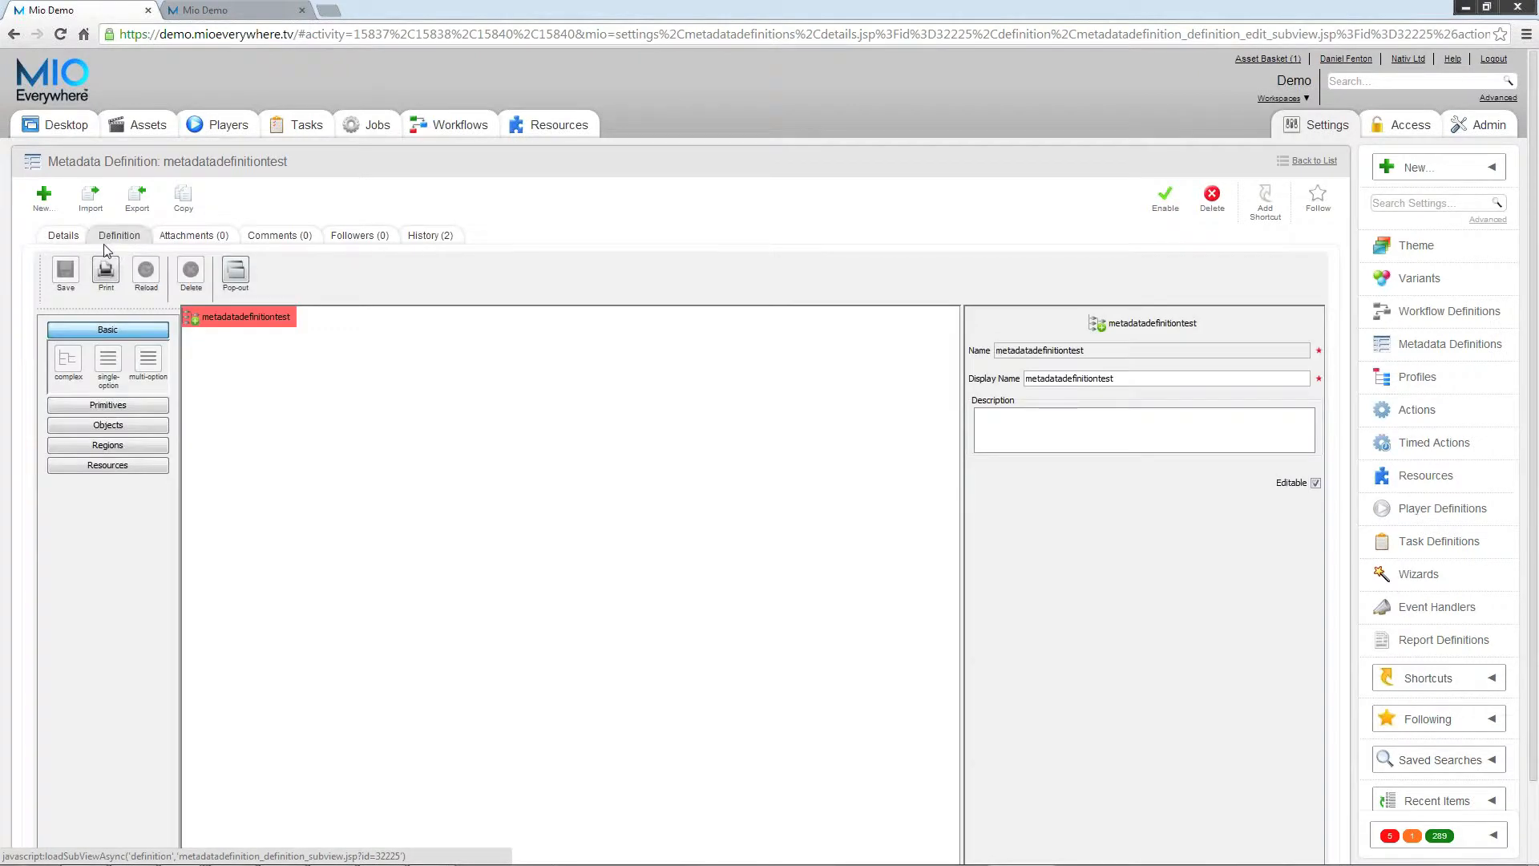
{"action": "left_click", "coordinate": [275, 322]}
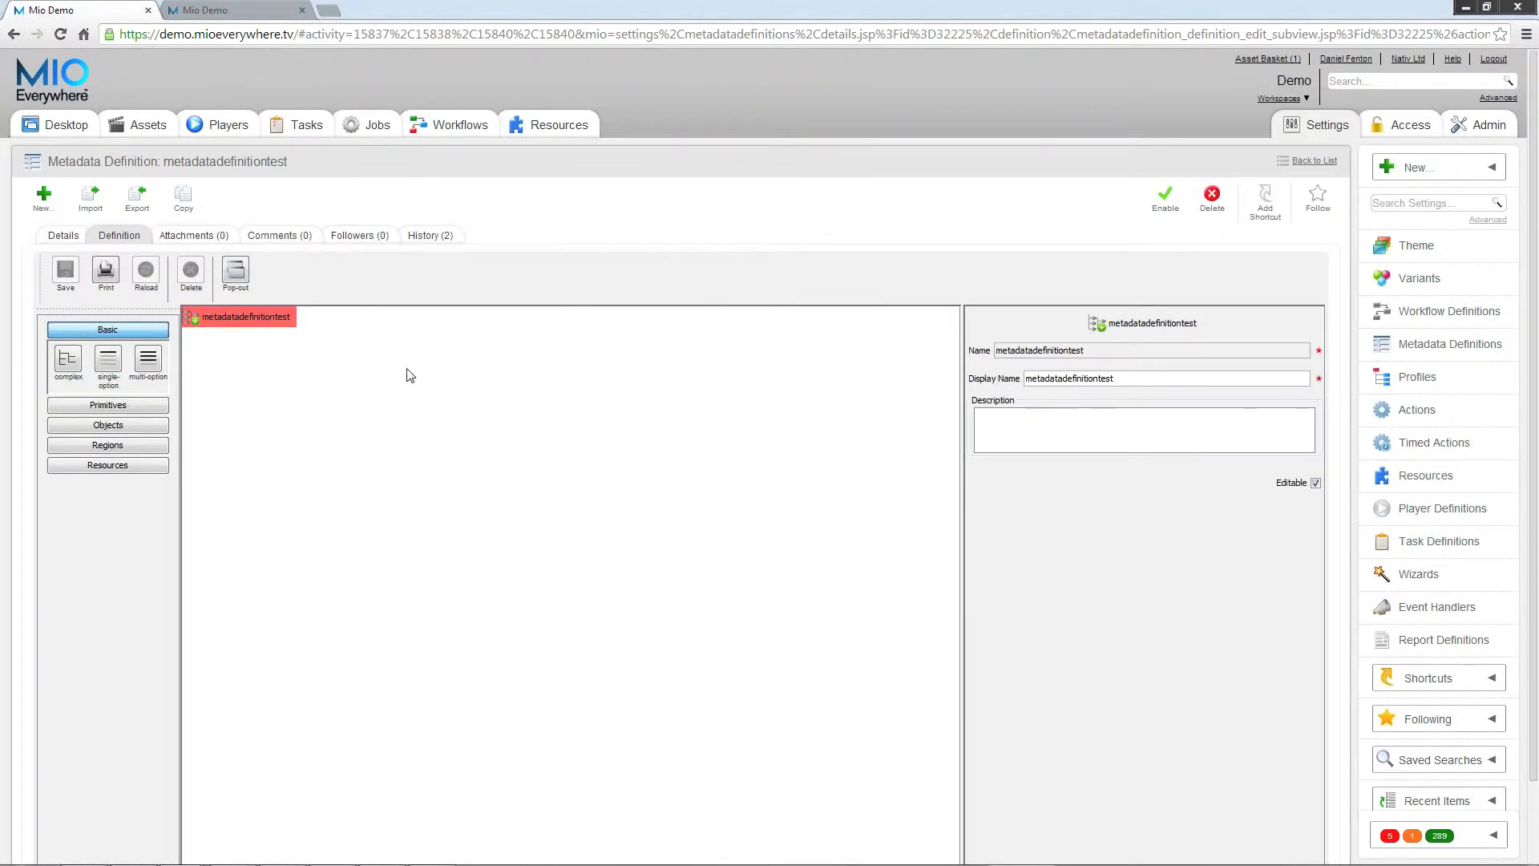
{"action": "left_click", "coordinate": [133, 404]}
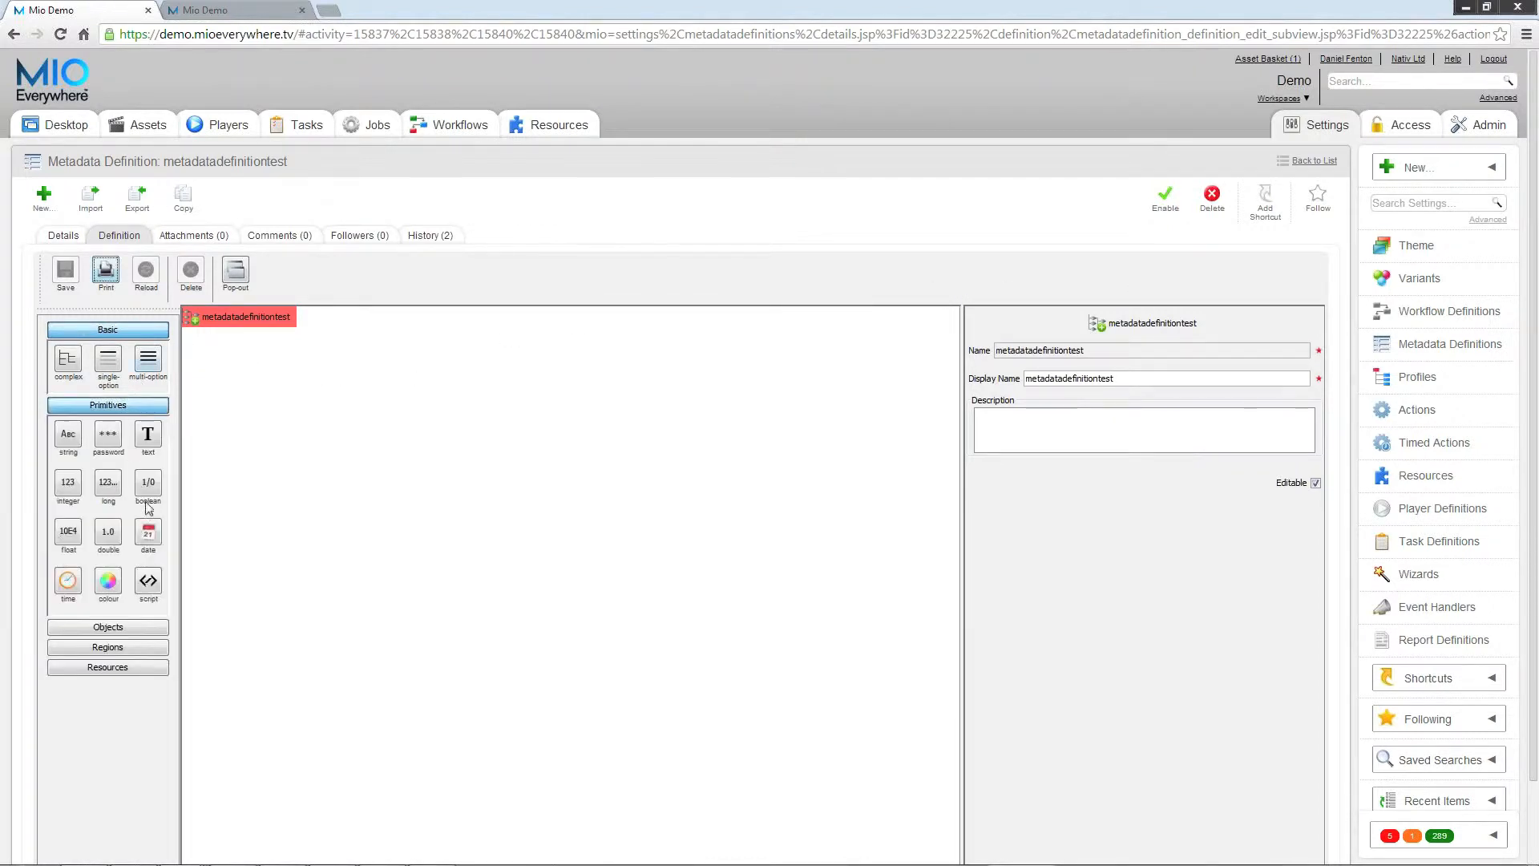
{"action": "left_click", "coordinate": [159, 625]}
Step: Detach the field type palette into a floating window and dock it back beside the definition tree
{"action": "left_click_drag", "start_coordinate": [109, 309], "coordinate": [873, 414]}
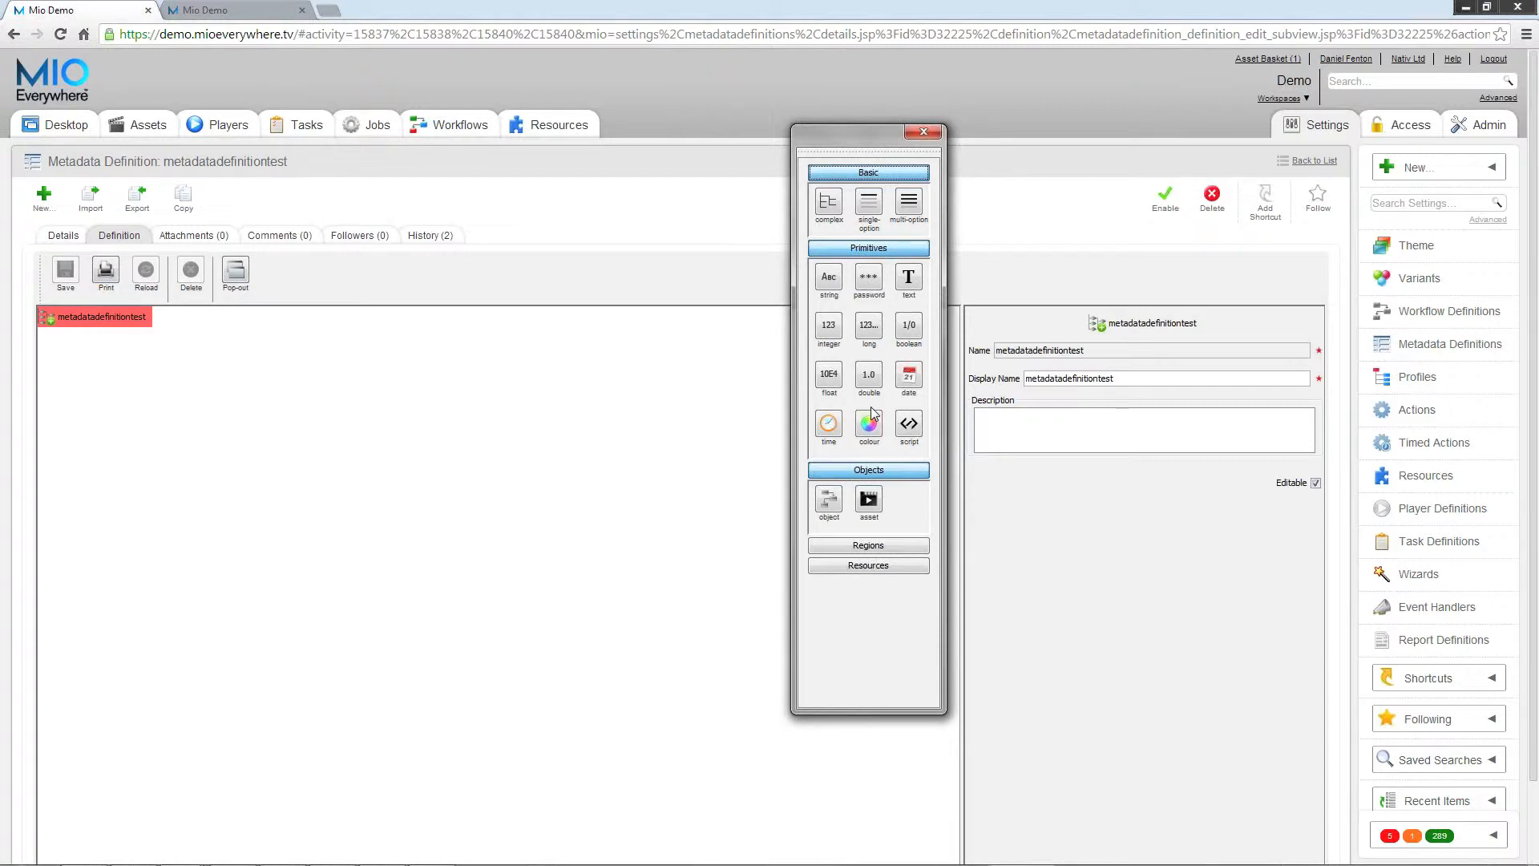
{"action": "left_click_drag", "start_coordinate": [817, 143], "coordinate": [78, 276]}
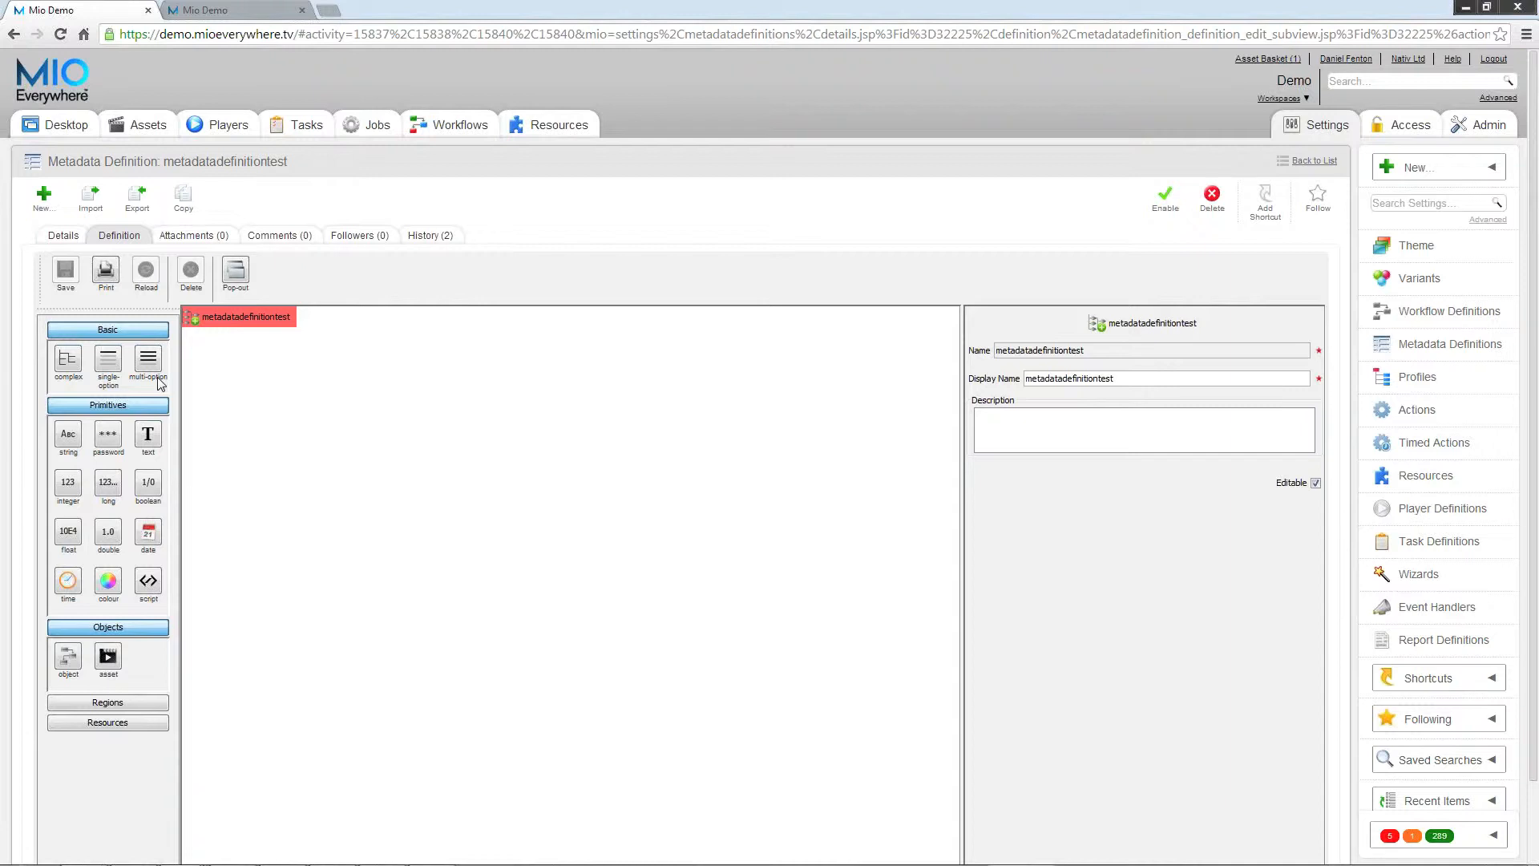
Step: Add a text field under the metadatadefinitiontest root
{"action": "left_click", "coordinate": [149, 435]}
{"action": "left_click", "coordinate": [192, 273]}
{"action": "left_click", "coordinate": [148, 435]}
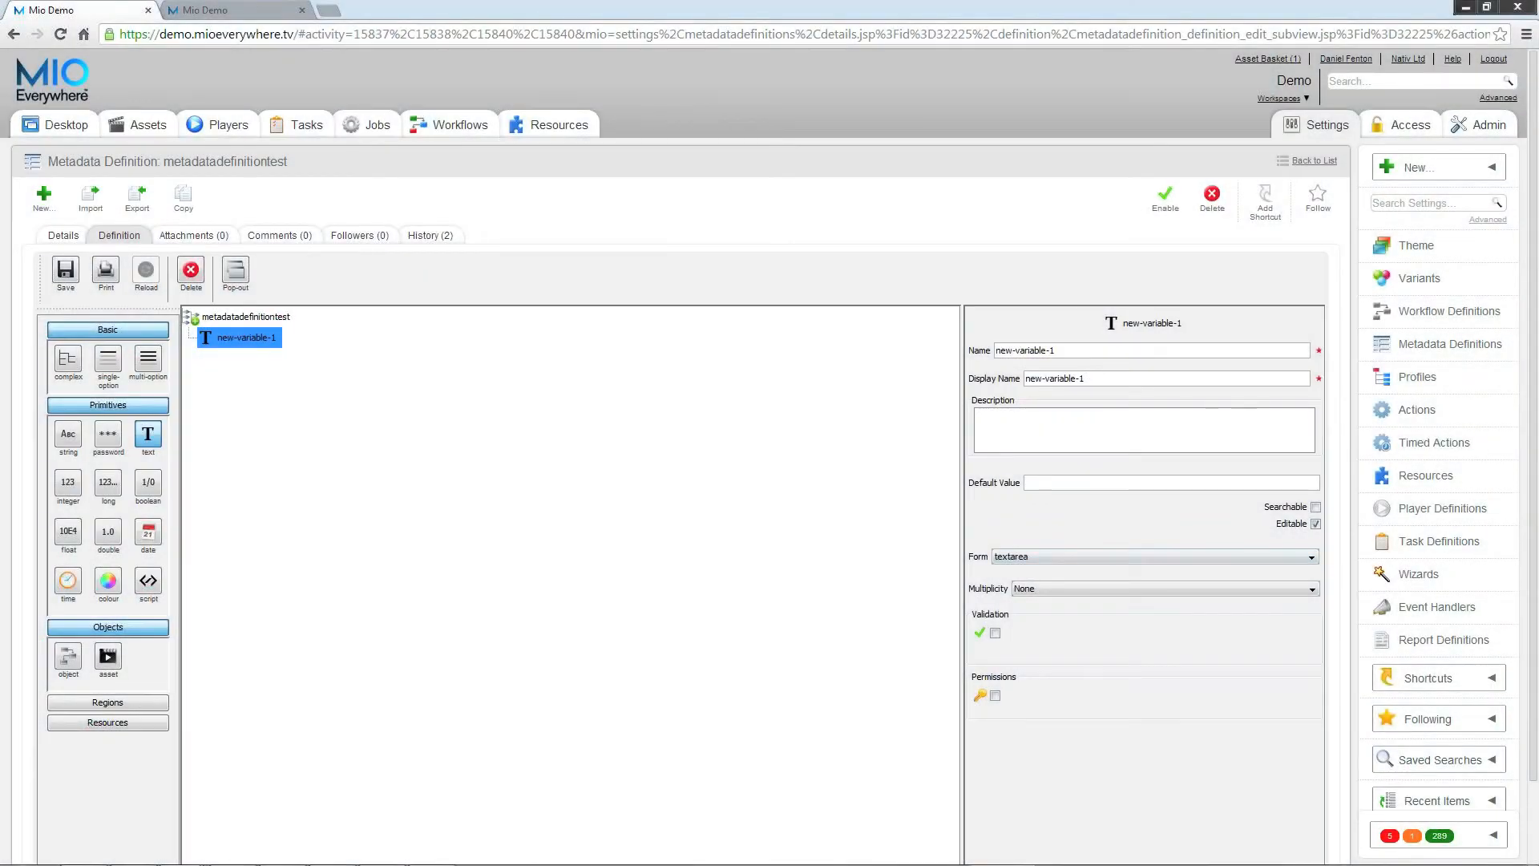
Step: Try to name the new text field "film title", with a space
{"action": "left_click_drag", "start_coordinate": [1056, 351], "coordinate": [997, 351]}
{"action": "type", "text": "F"}
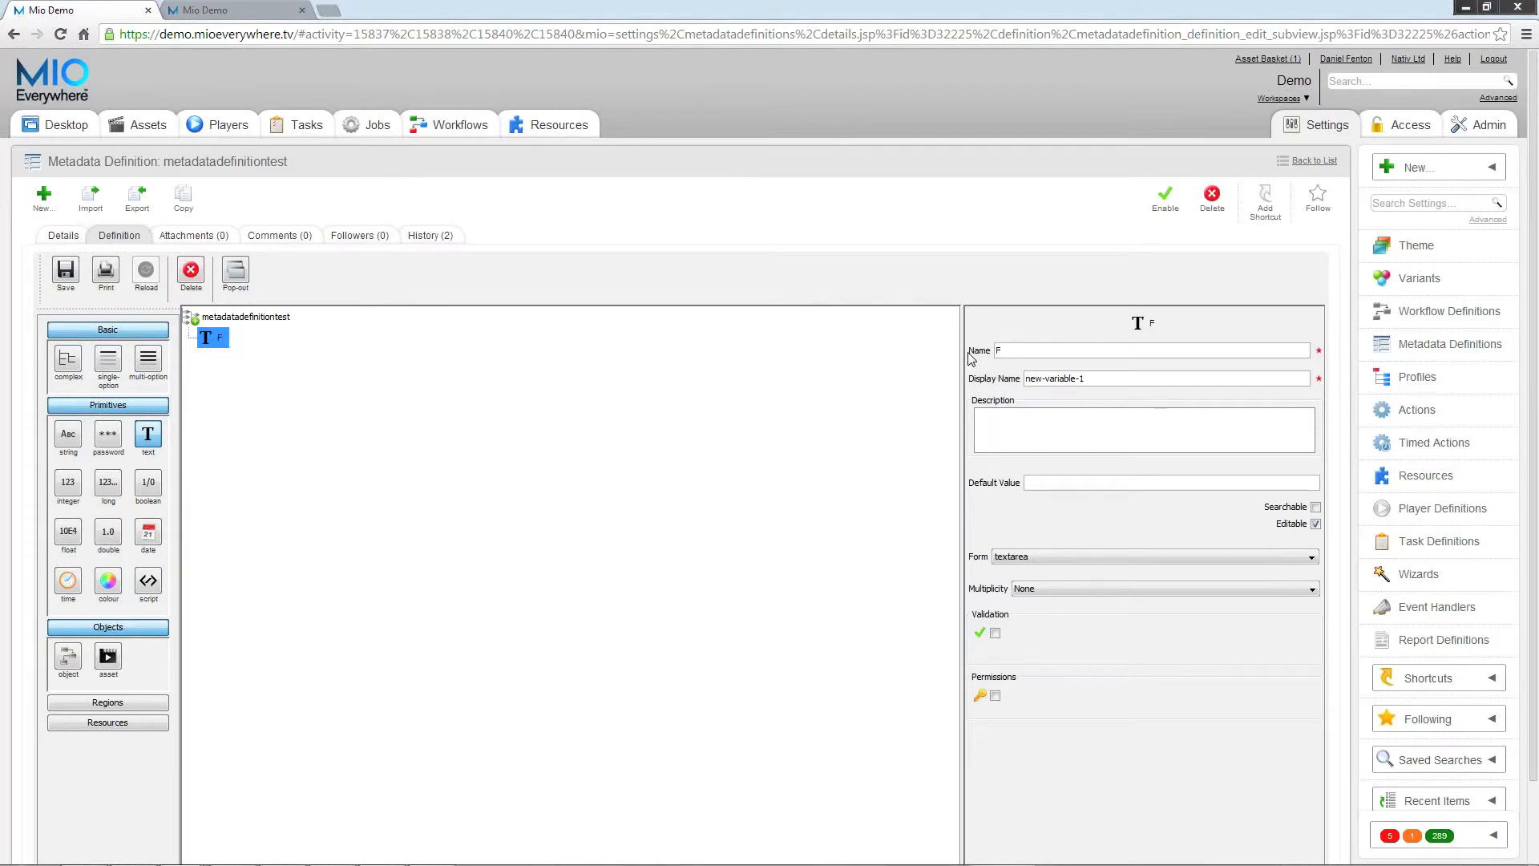
{"action": "key", "text": "BackSpace"}
{"action": "type", "text": "film title"}
{"action": "left_click_drag", "start_coordinate": [1087, 380], "coordinate": [1002, 383]}
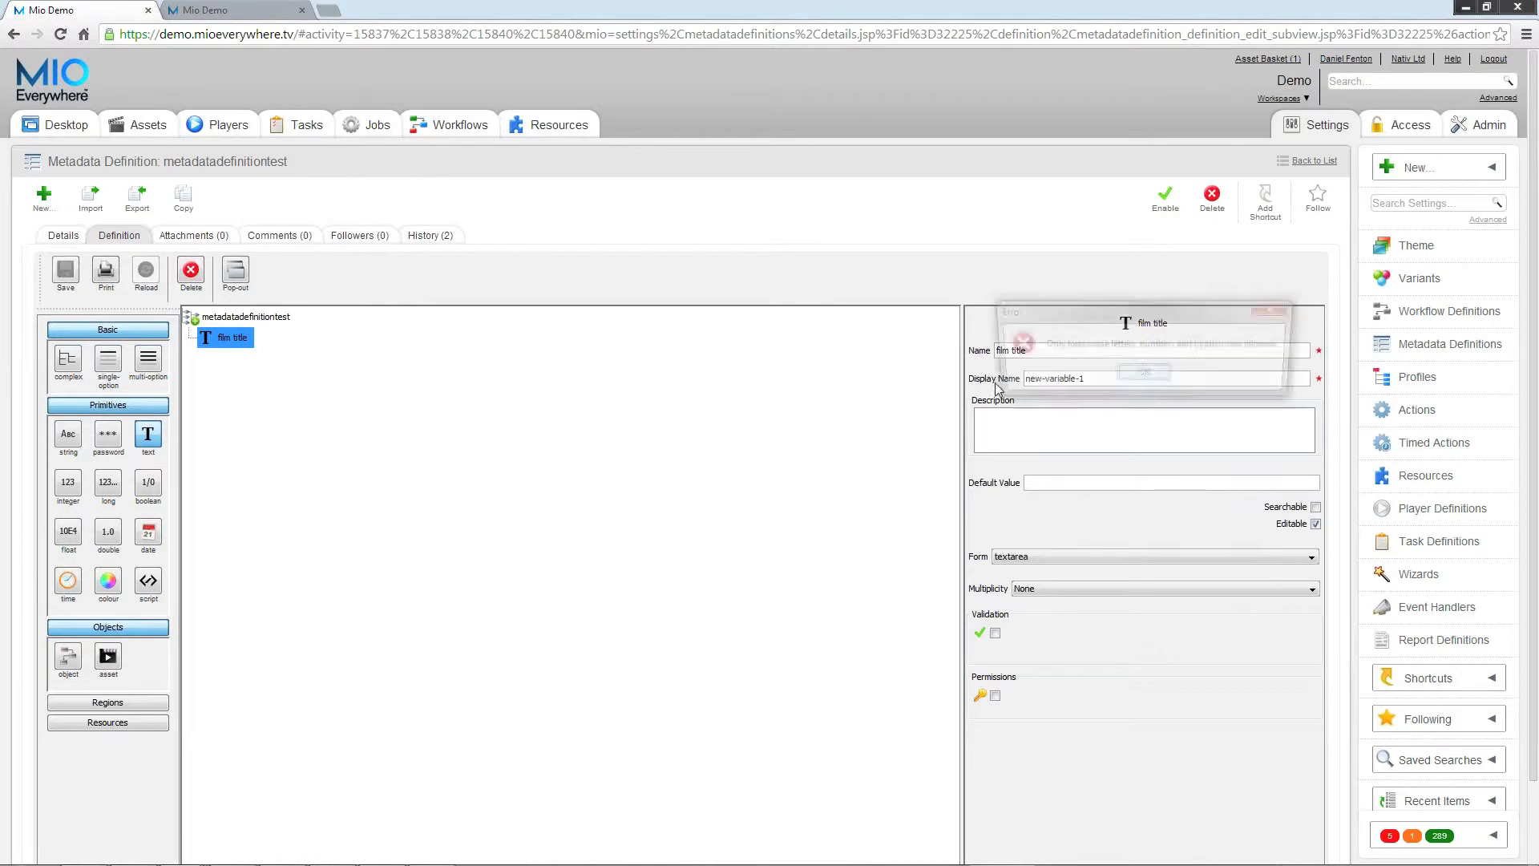
{"action": "left_click", "coordinate": [1142, 377]}
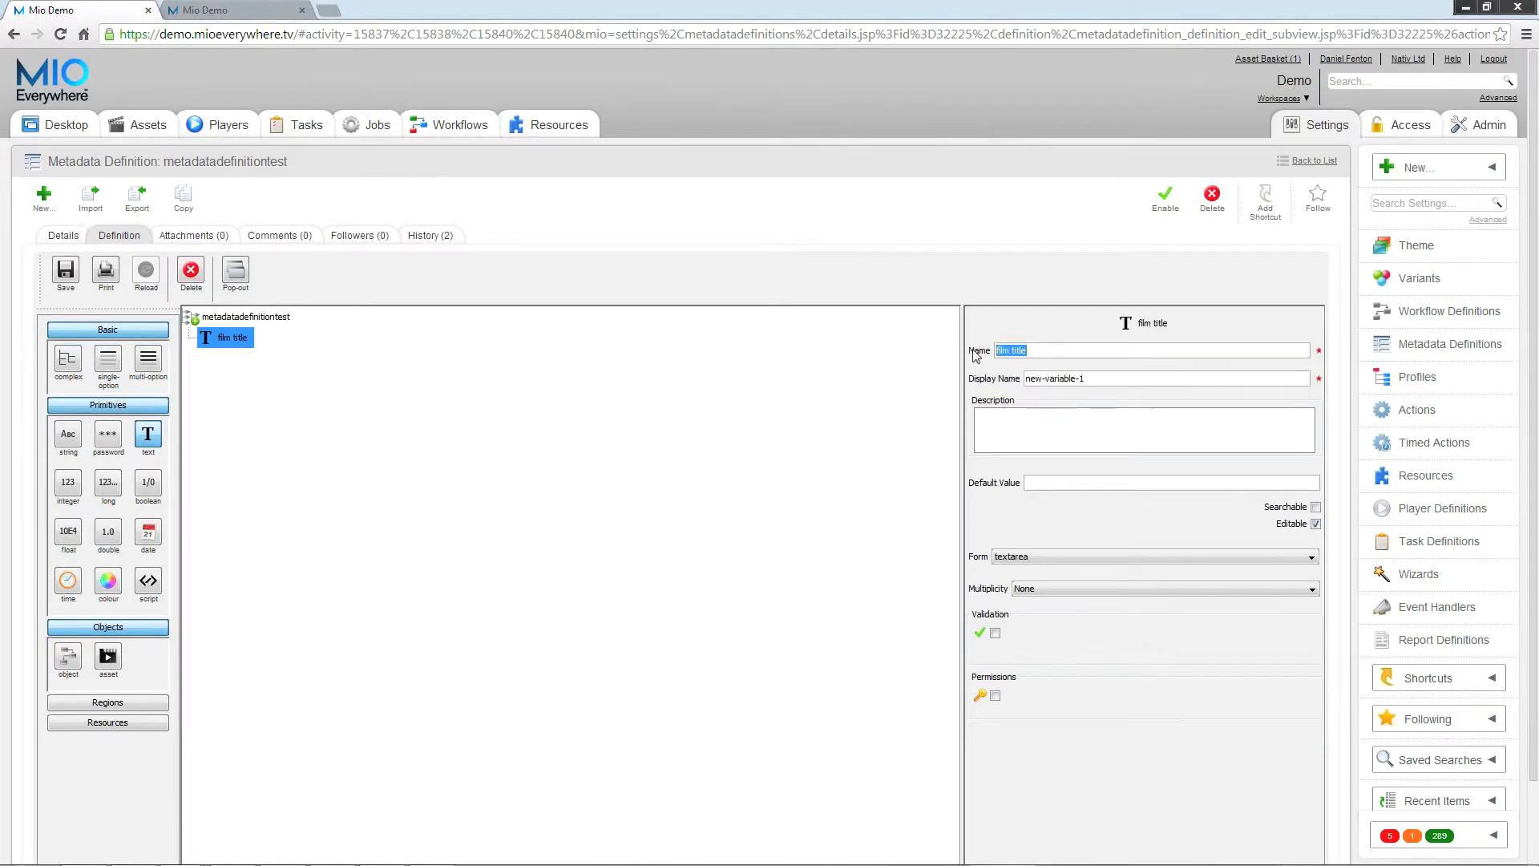
Step: Name the text field filmtitle, with display name "Film Title" and description "Title of the Film"
{"action": "type", "text": "filmtitle"}
{"action": "key", "text": "Tab"}
{"action": "key", "text": "BackSpace"}
{"action": "key", "text": "BackSpace"}
{"action": "key", "text": "BackSpace"}
{"action": "key", "text": "BackSpace"}
{"action": "key", "text": "BackSpace"}
{"action": "key", "text": "BackSpace"}
{"action": "key", "text": "BackSpace"}
{"action": "key", "text": "BackSpace"}
{"action": "key", "text": "BackSpace"}
{"action": "key", "text": "BackSpace"}
{"action": "key", "text": "BackSpace"}
{"action": "key", "text": "BackSpace"}
{"action": "key", "text": "BackSpace"}
{"action": "key", "text": "BackSpace"}
{"action": "type", "text": "Film"}
{"action": "type", "text": " Title"}
{"action": "type", "text": "Title of the"}
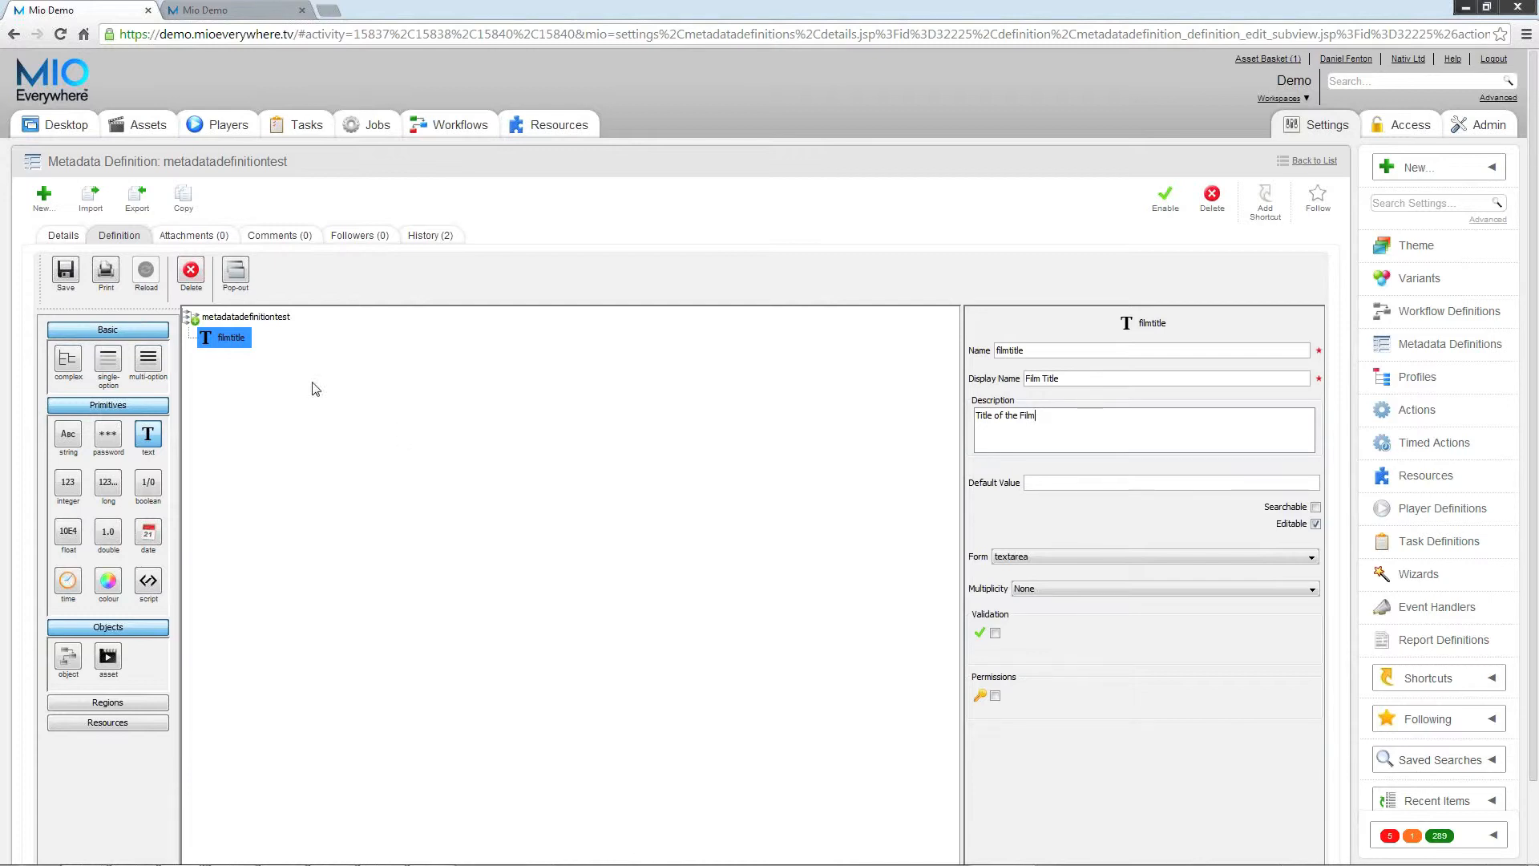
Step: Add four more text fields below filmtitle in the definition tree
{"action": "left_click", "coordinate": [145, 443]}
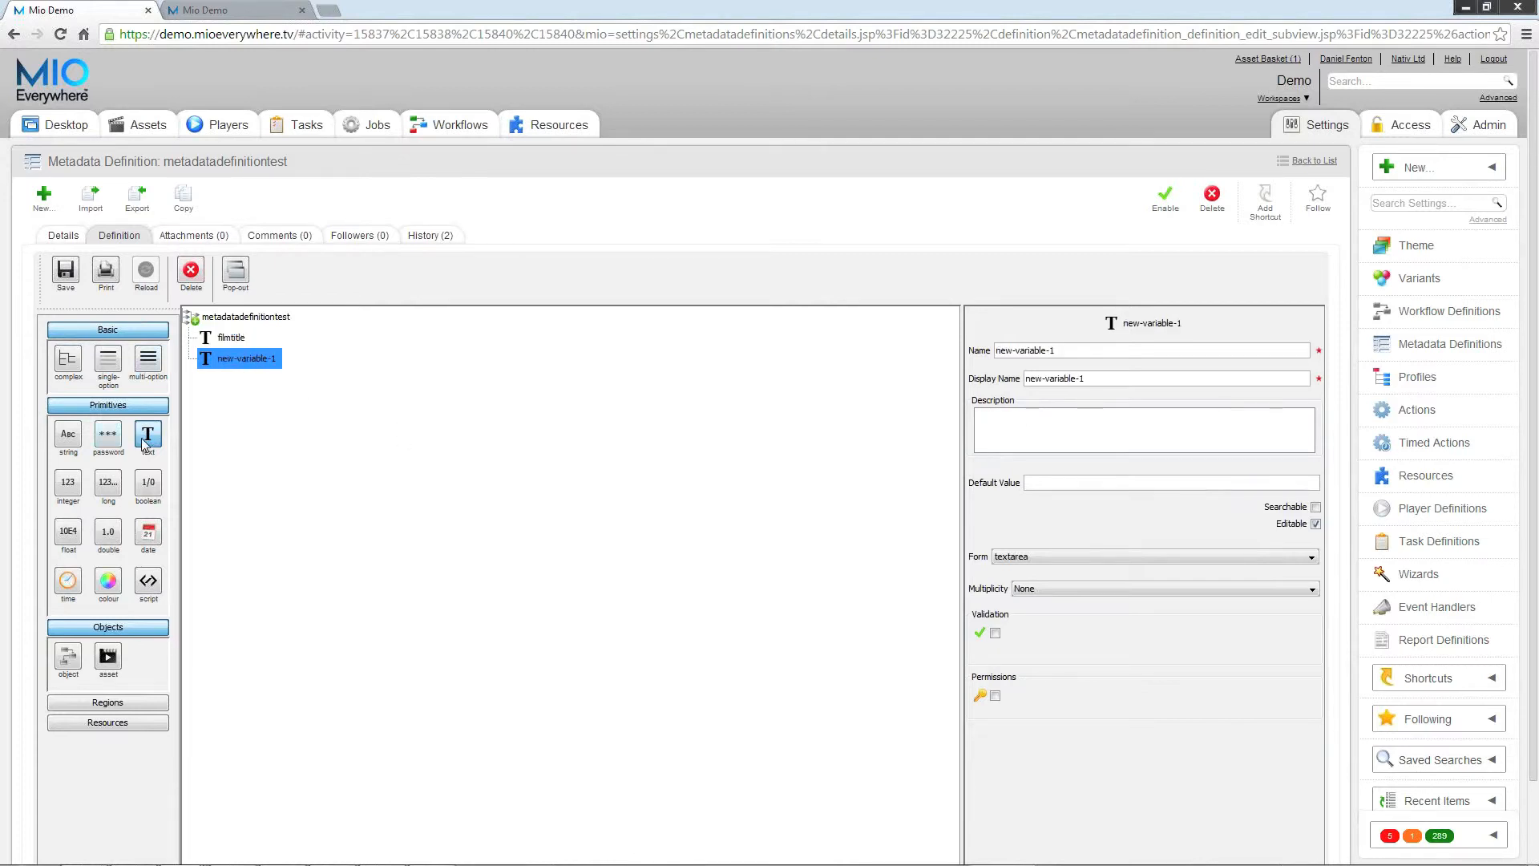
{"action": "left_click", "coordinate": [146, 444]}
{"action": "left_click", "coordinate": [145, 444]}
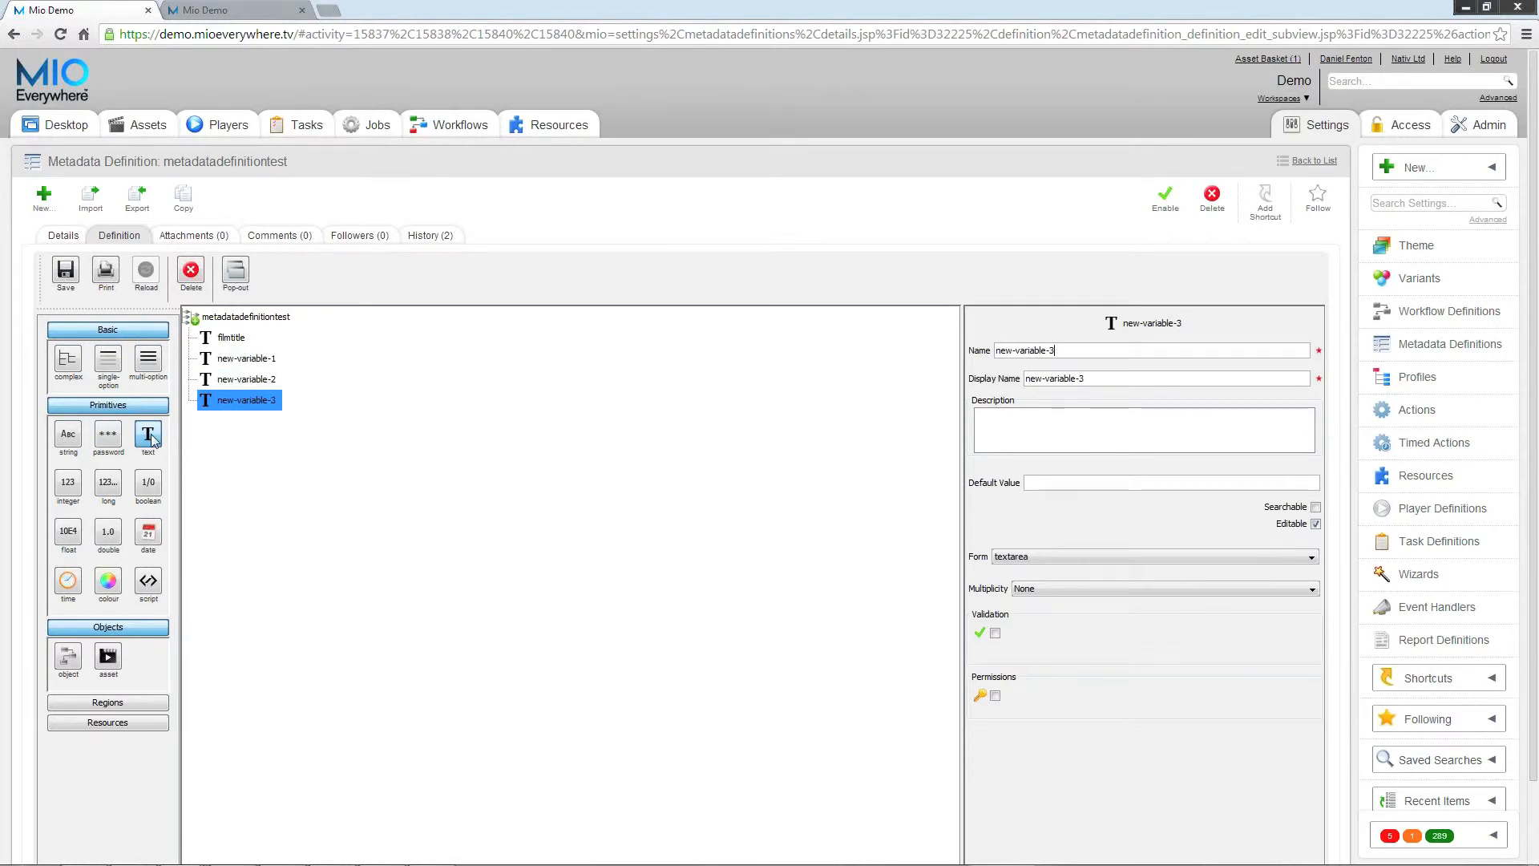
{"action": "right_click", "coordinate": [237, 410]}
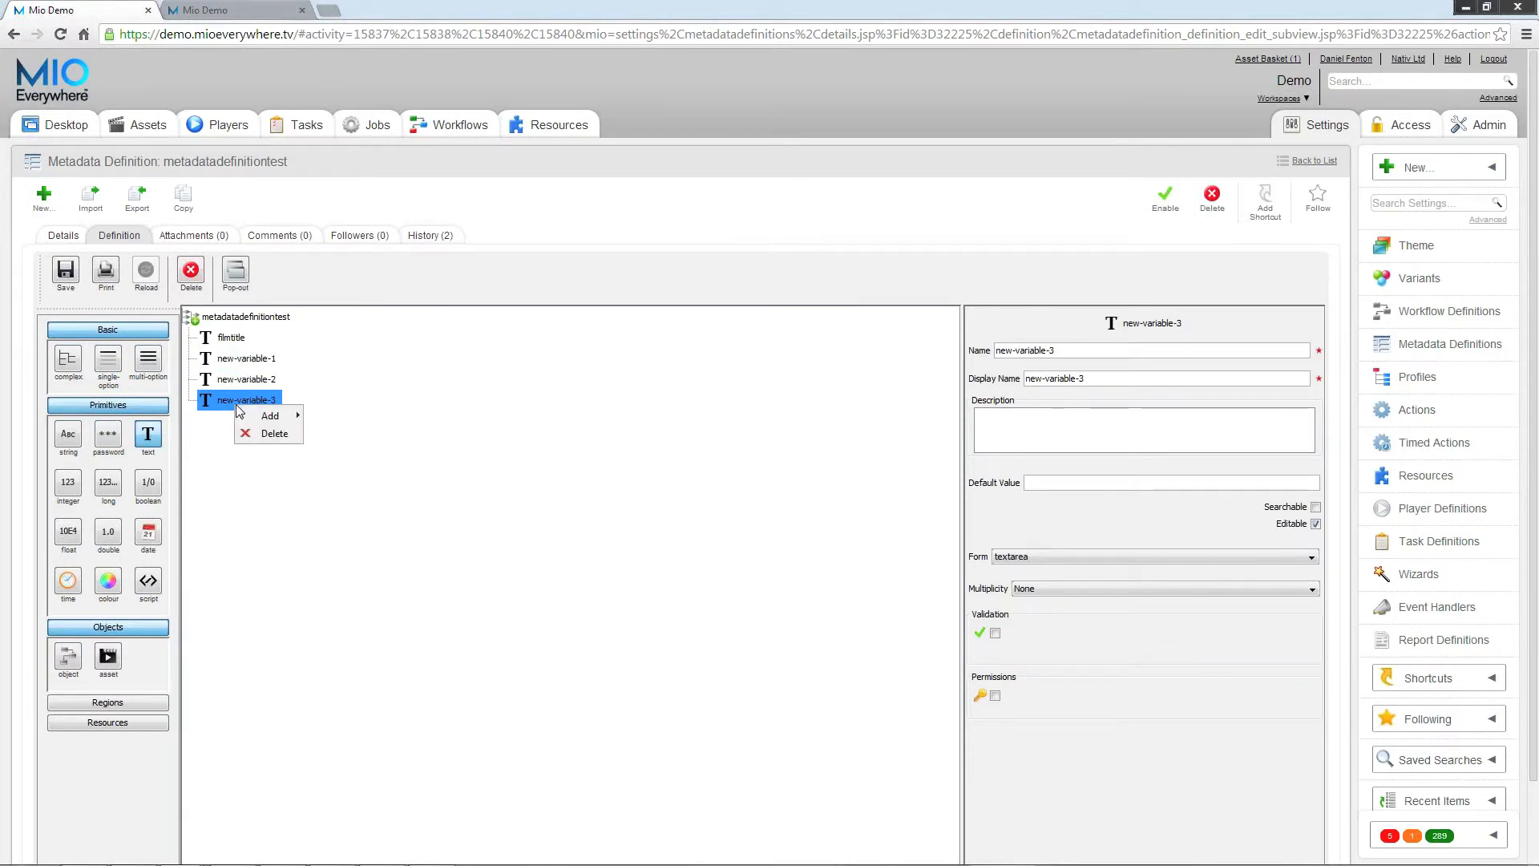
{"action": "mouse_move", "coordinate": [245, 415]}
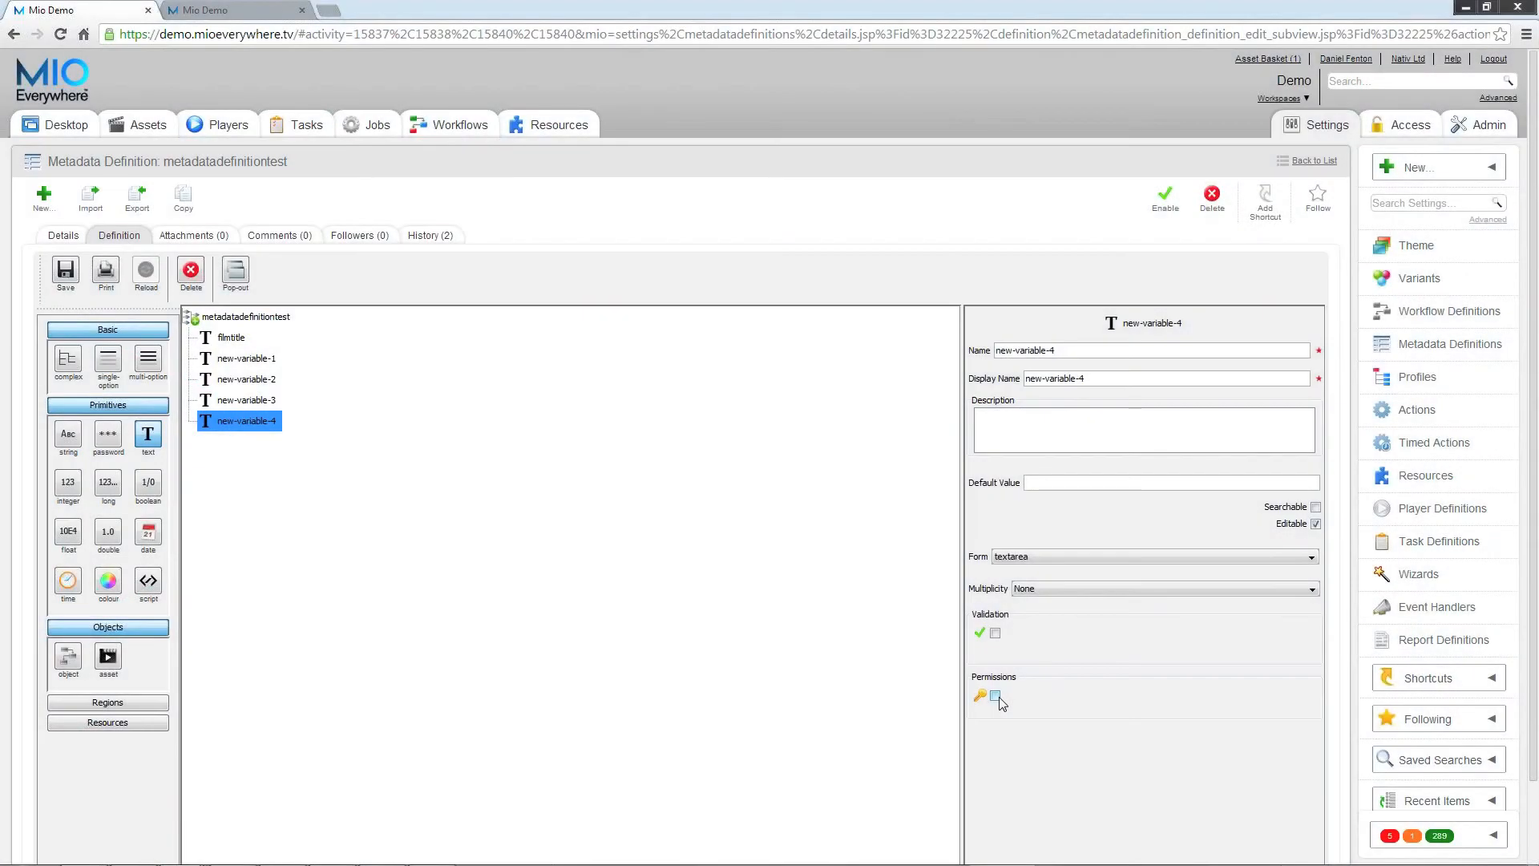
Step: Enable permissions on the last text field and grant BBC Worldwide access, read and write rights
{"action": "left_click", "coordinate": [996, 696]}
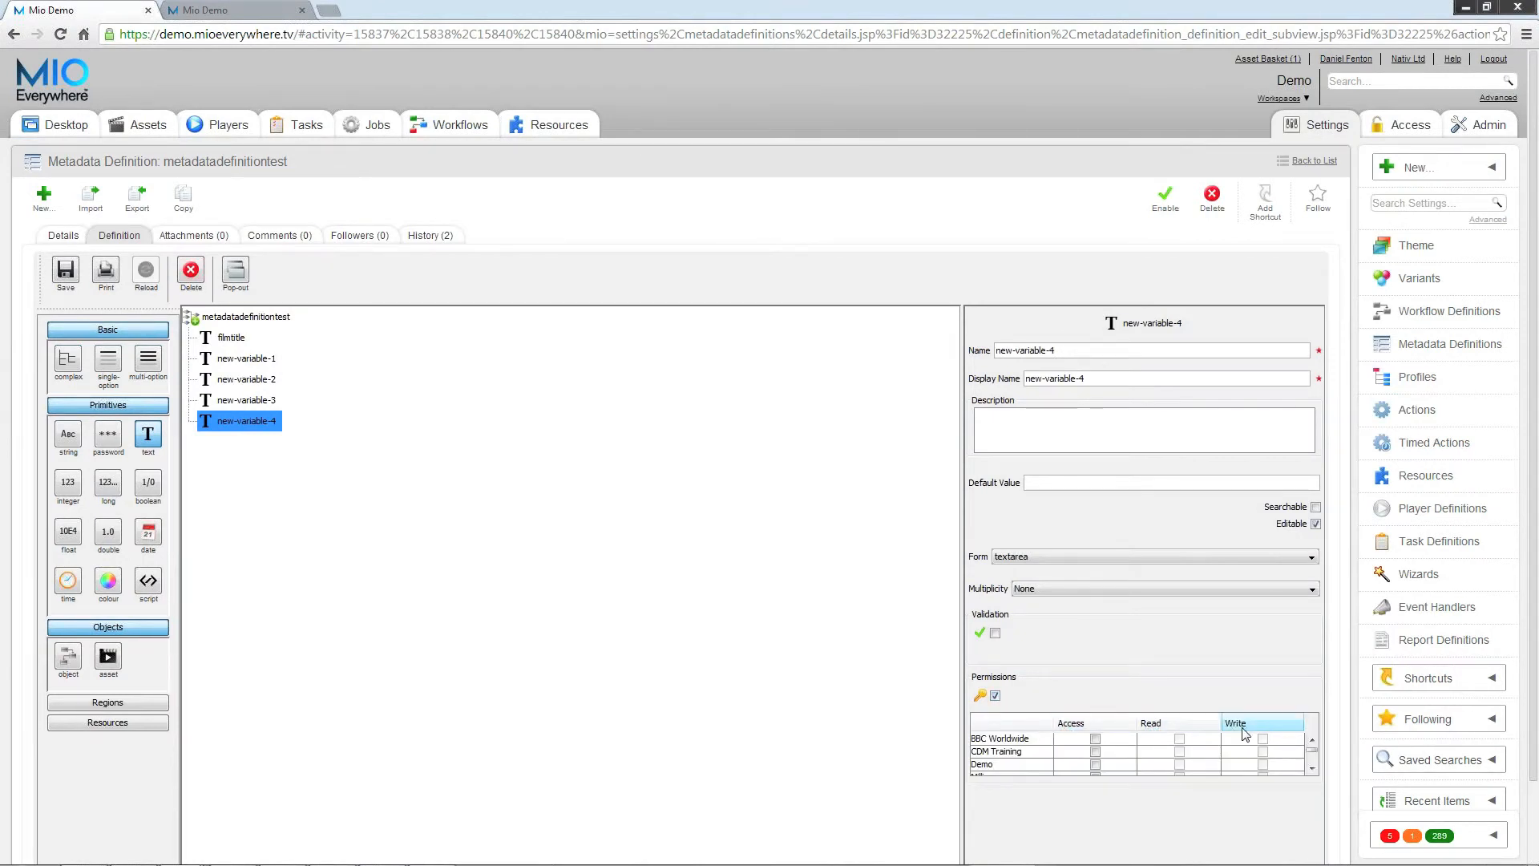
{"action": "left_click", "coordinate": [1096, 740]}
{"action": "left_click", "coordinate": [1179, 740]}
{"action": "left_click", "coordinate": [1264, 740]}
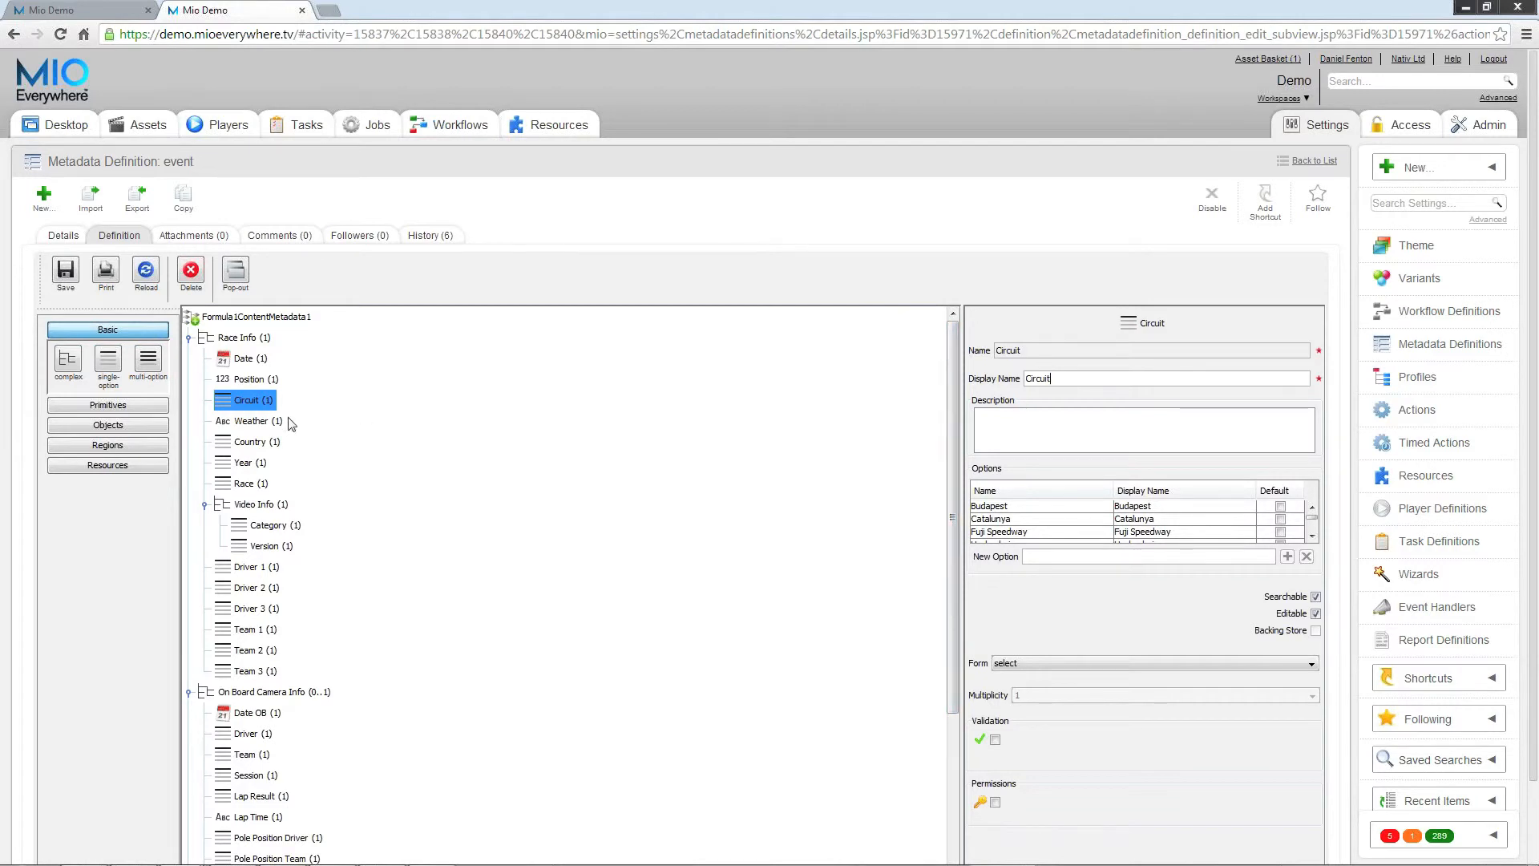
Step: Examine the settings of the Weather, Country, Year and Race fields in the event metadata definition
{"action": "left_click", "coordinate": [258, 422]}
{"action": "left_click", "coordinate": [250, 441]}
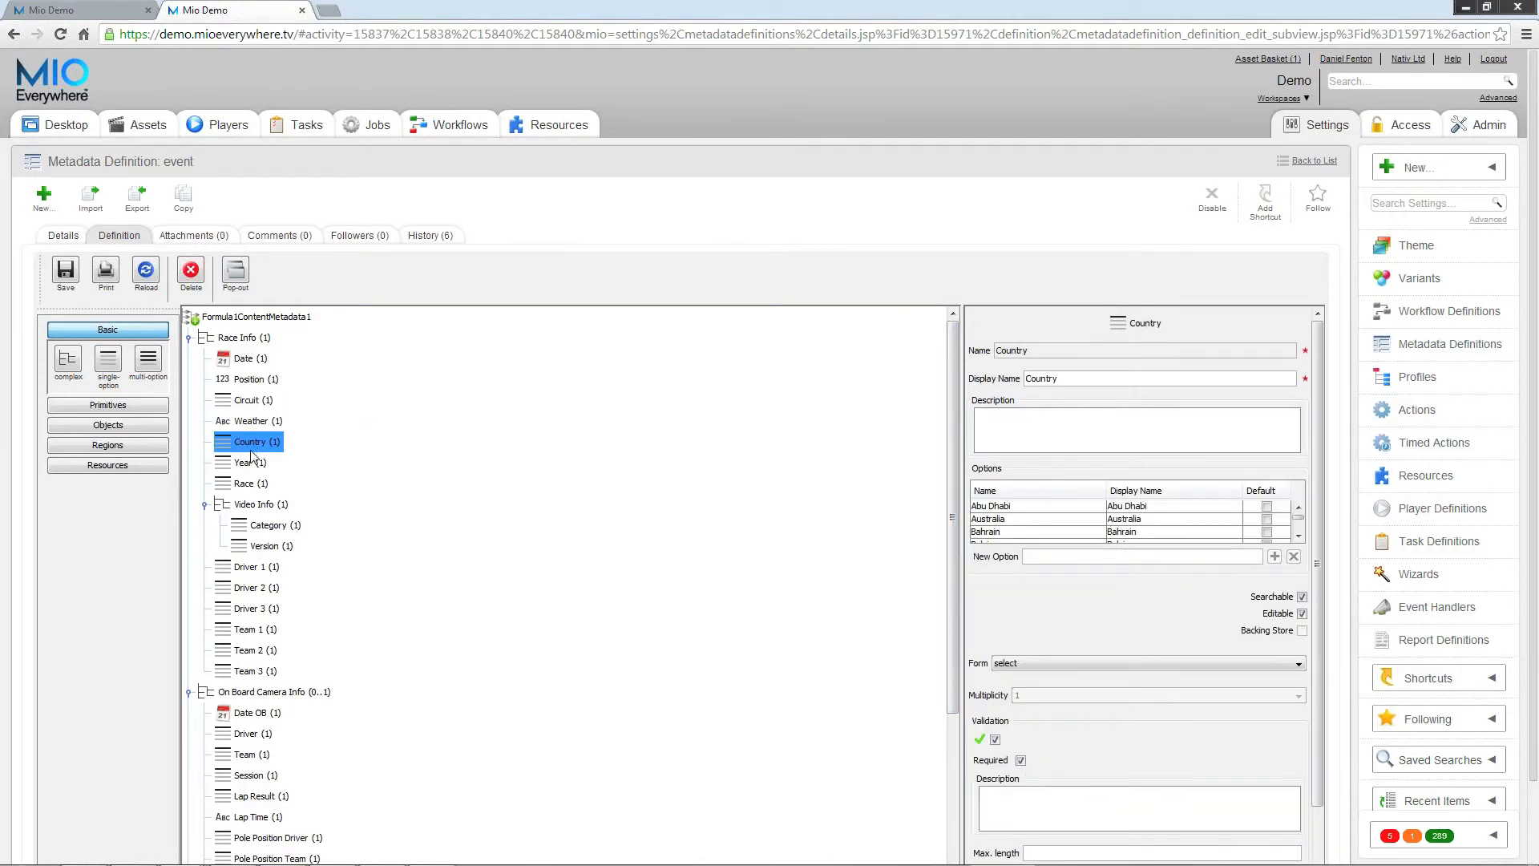
{"action": "left_click", "coordinate": [255, 466]}
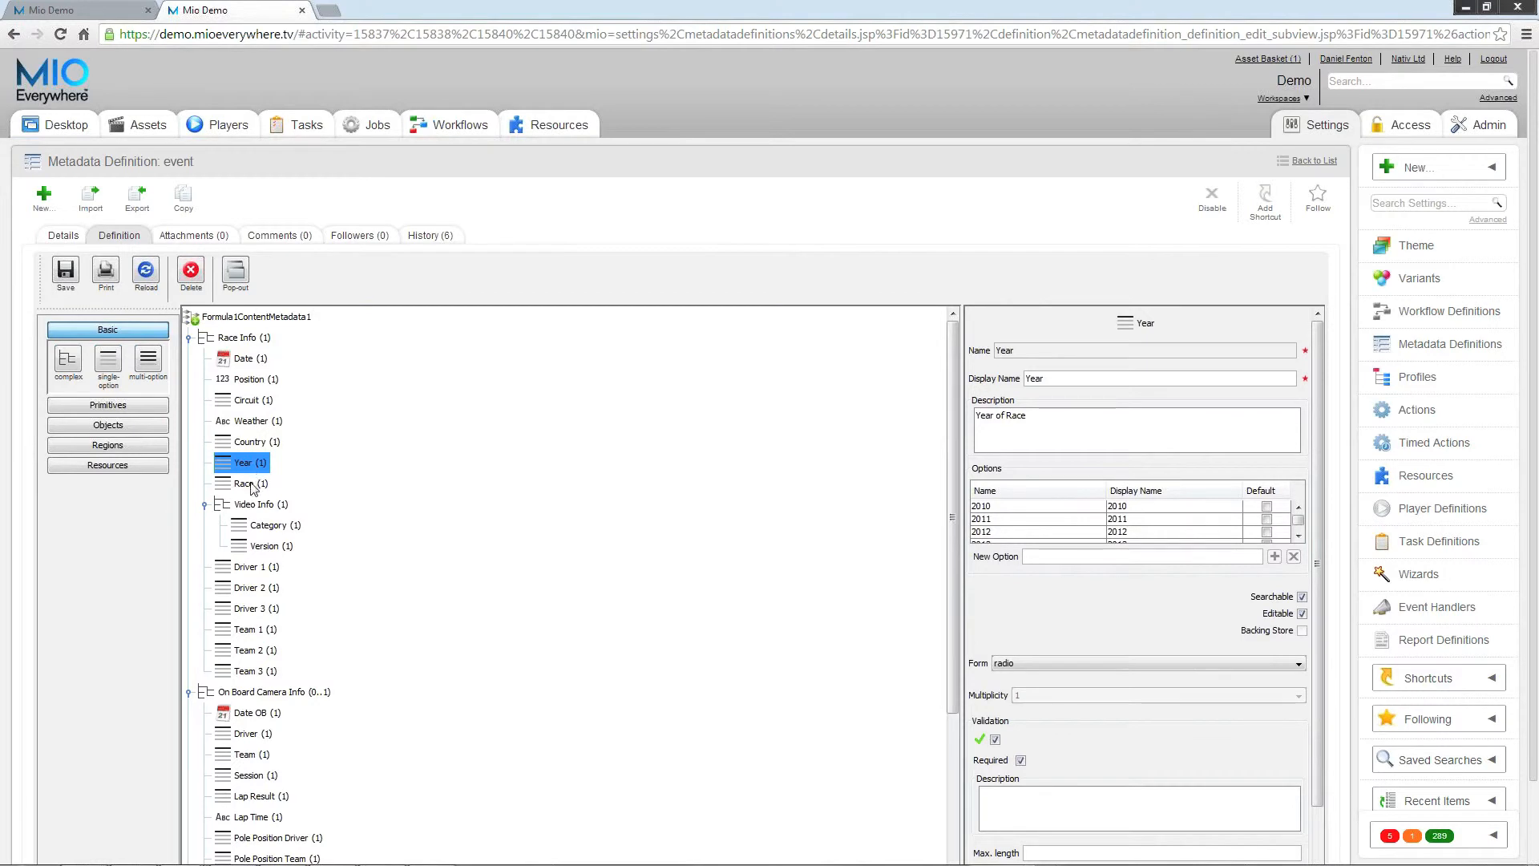
{"action": "left_click", "coordinate": [251, 485]}
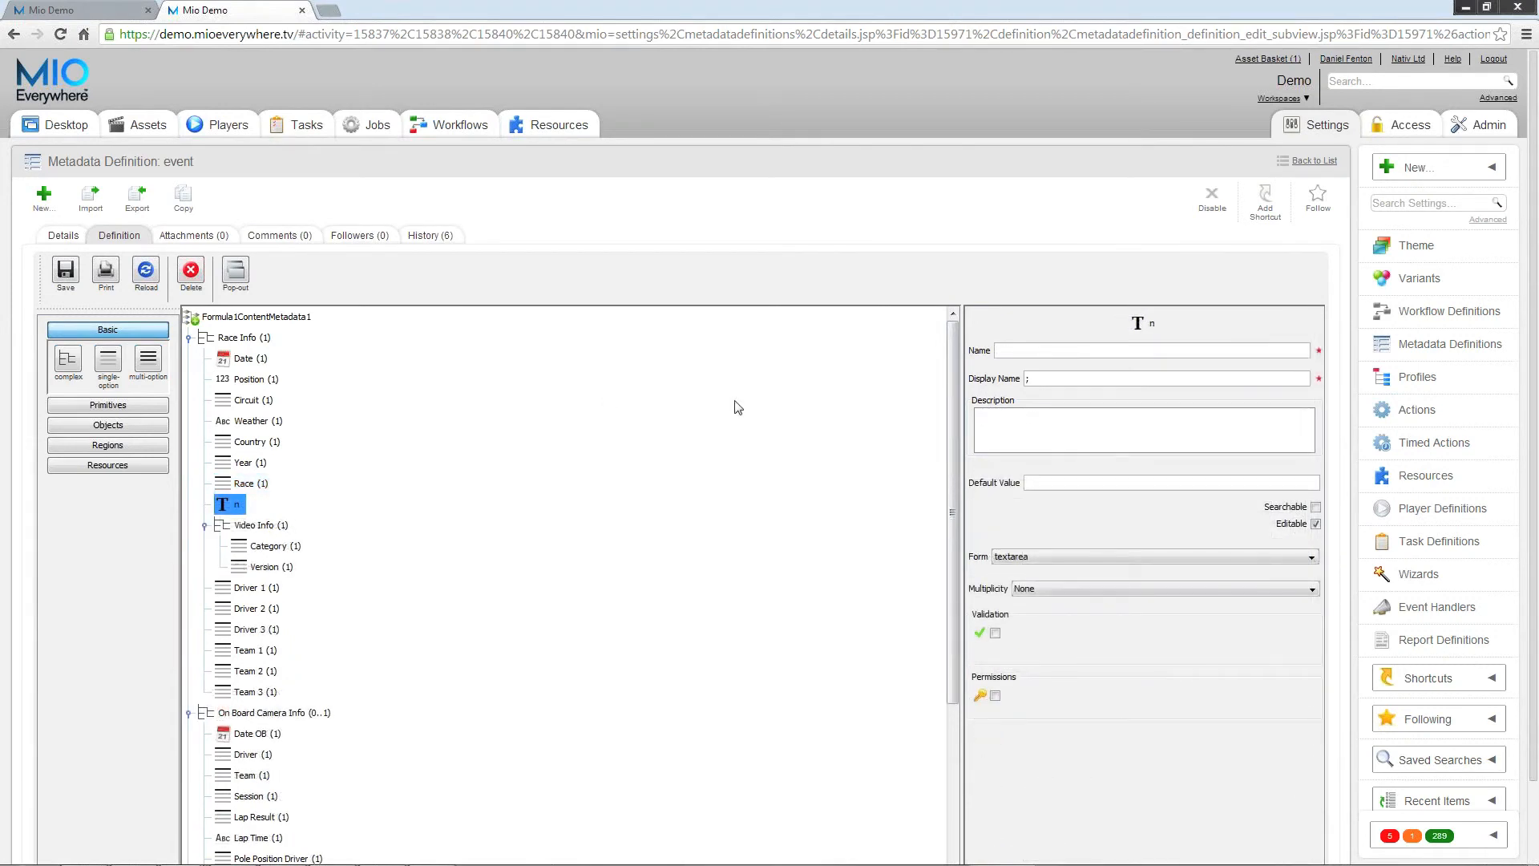
Step: Try the names "afieldname" and "Rac" on the text field below Race in the event definition
{"action": "type", "text": "fieldname"}
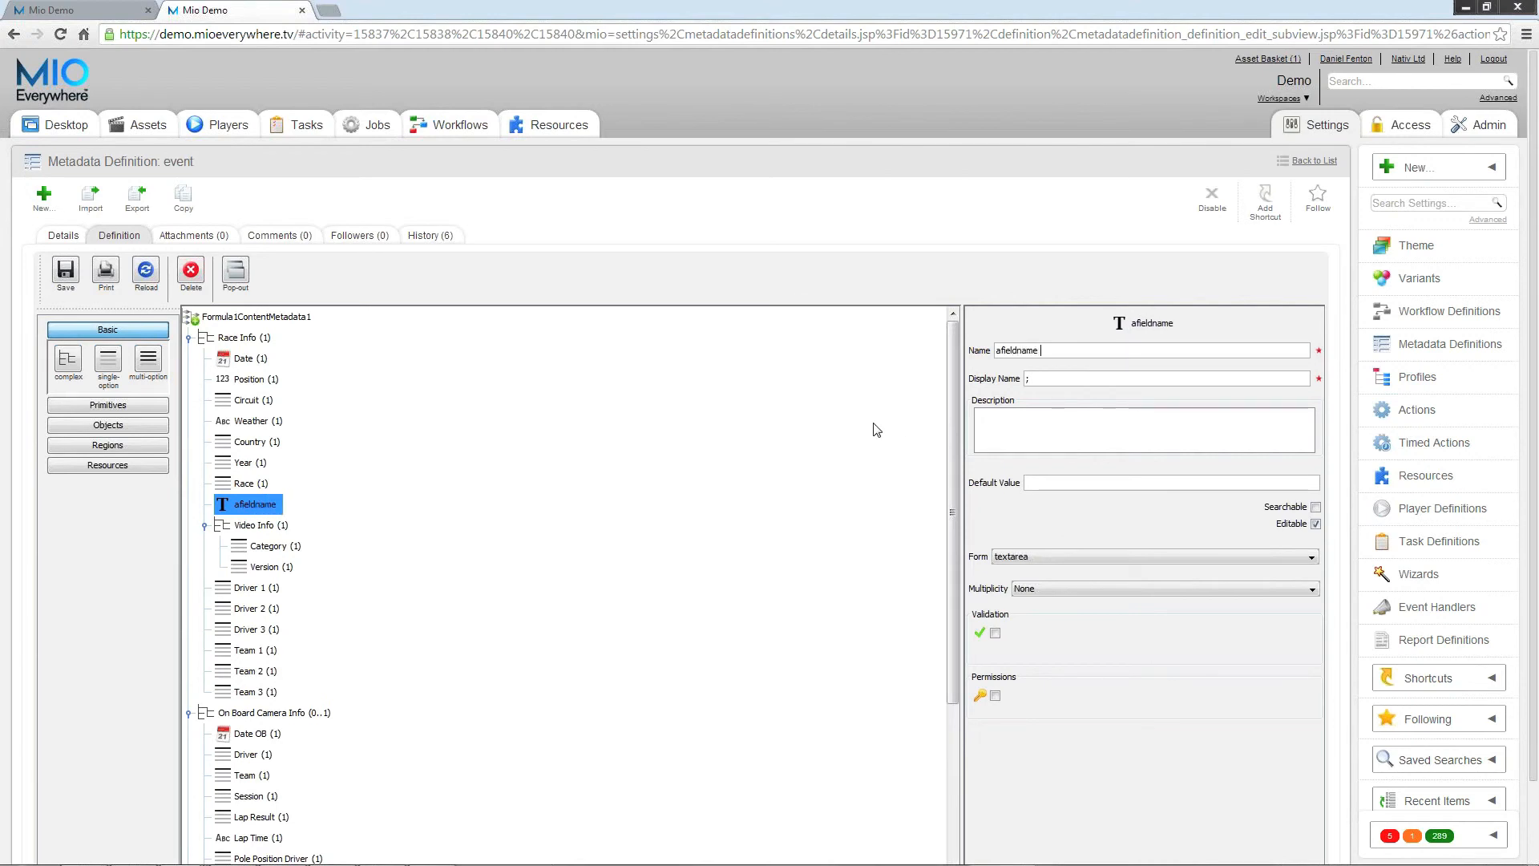
{"action": "key", "text": "ctrl+a"}
{"action": "type", "text": "racx"}
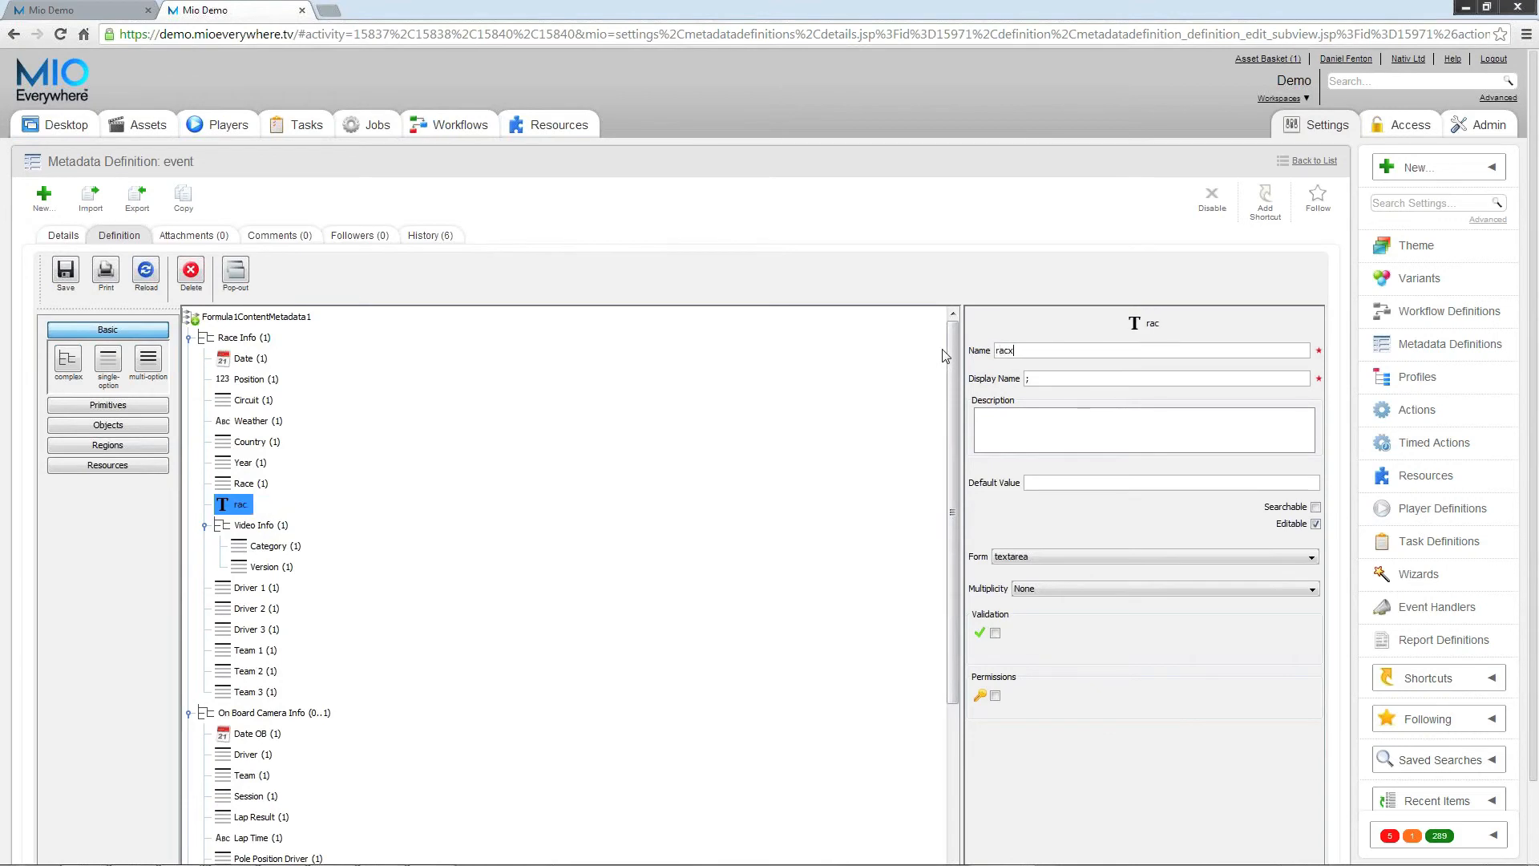
{"action": "key", "text": "BackSpace"}
{"action": "key", "text": "BackSpace"}
{"action": "key", "text": "BackSpace"}
{"action": "key", "text": "BackSpace"}
{"action": "type", "text": "Race"}
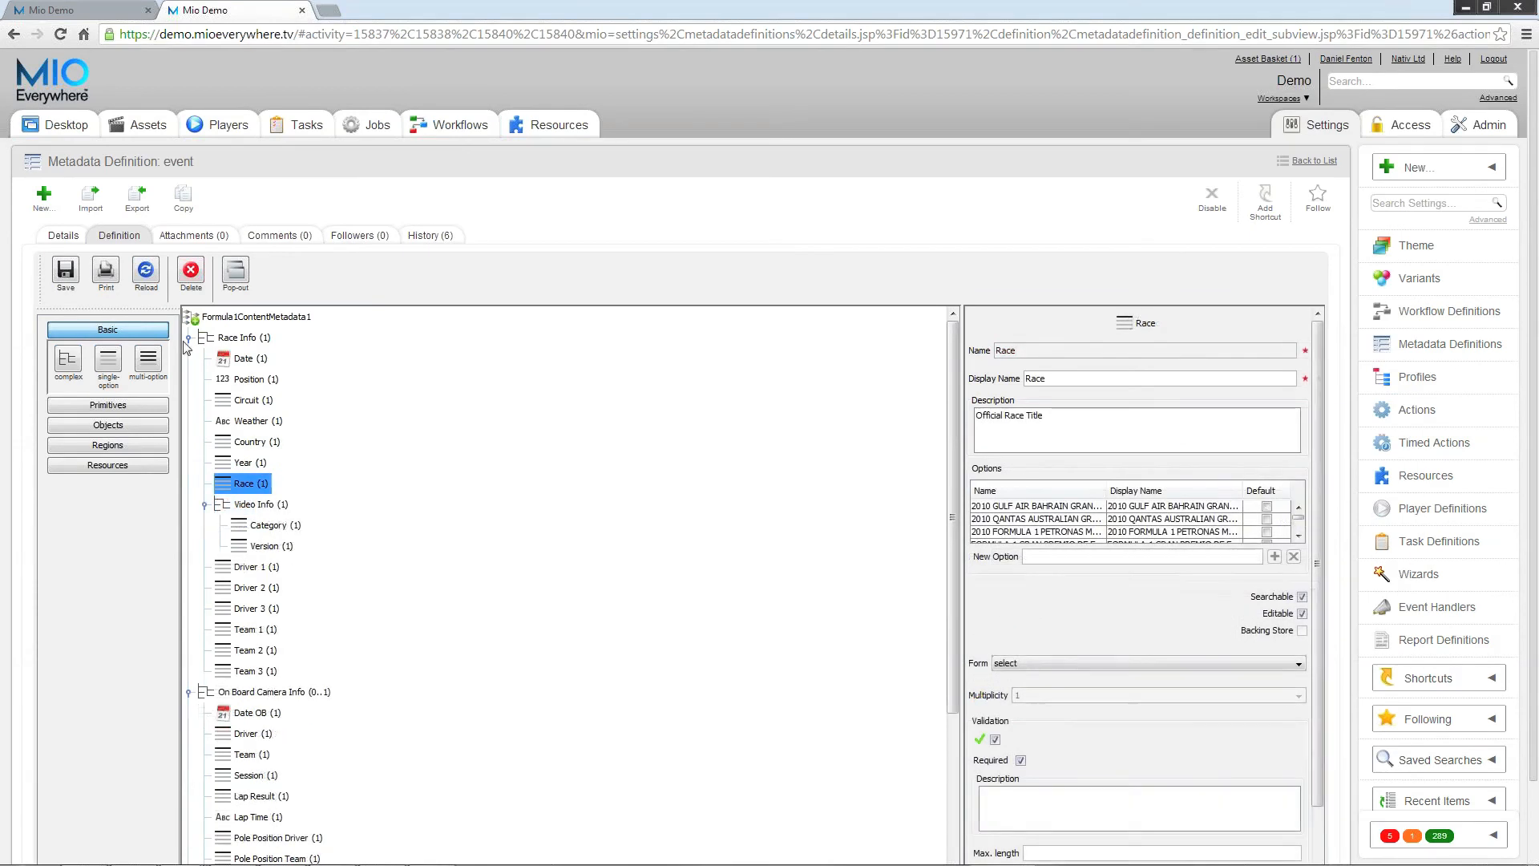
Step: Save the event metadata definition, accepting the possible loss of user metadata
{"action": "left_click", "coordinate": [65, 277]}
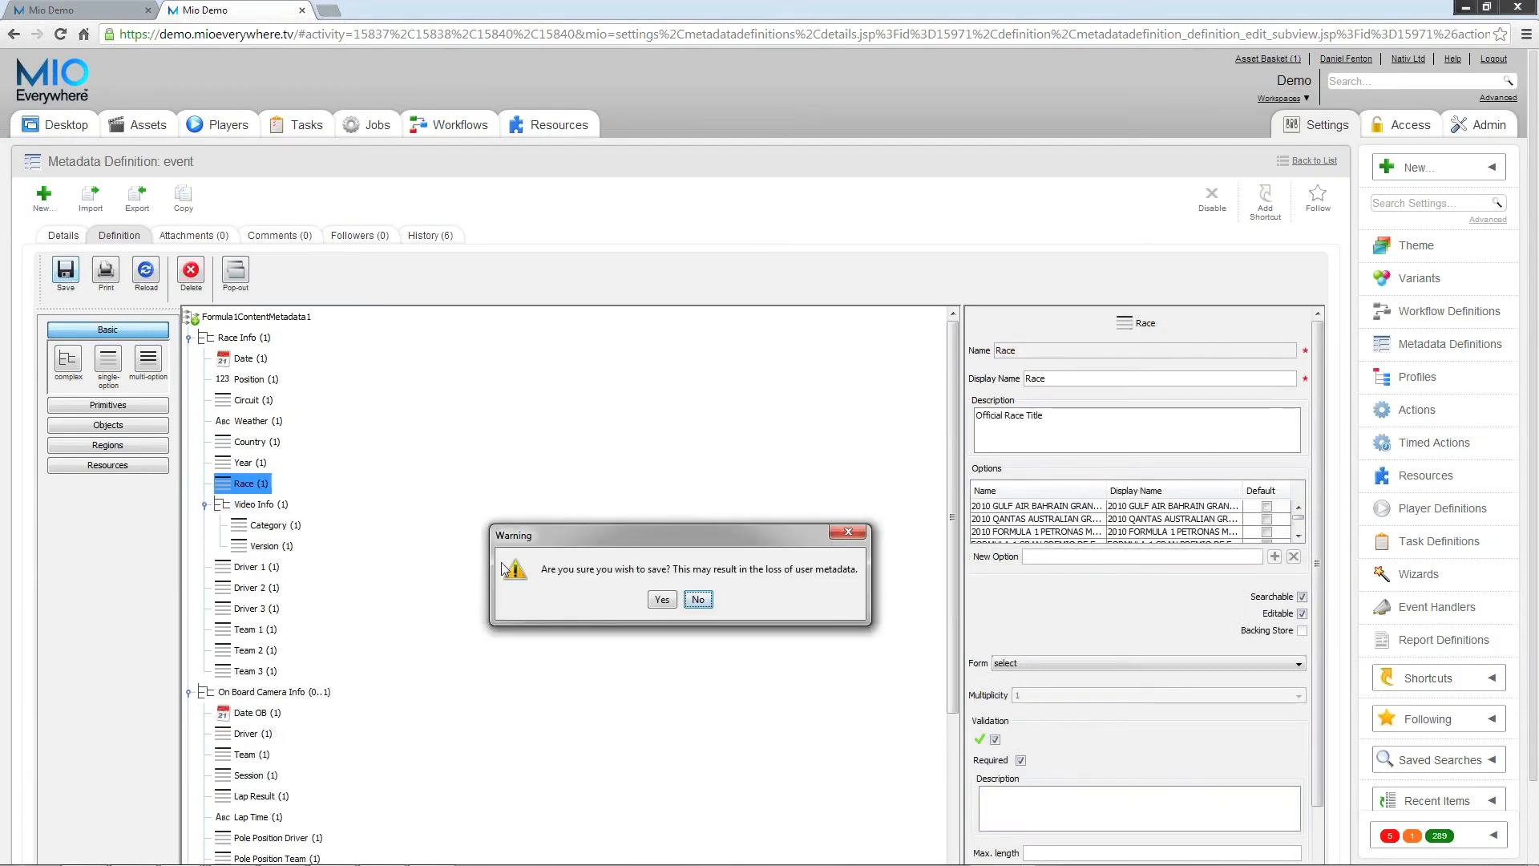
{"action": "left_click", "coordinate": [662, 600]}
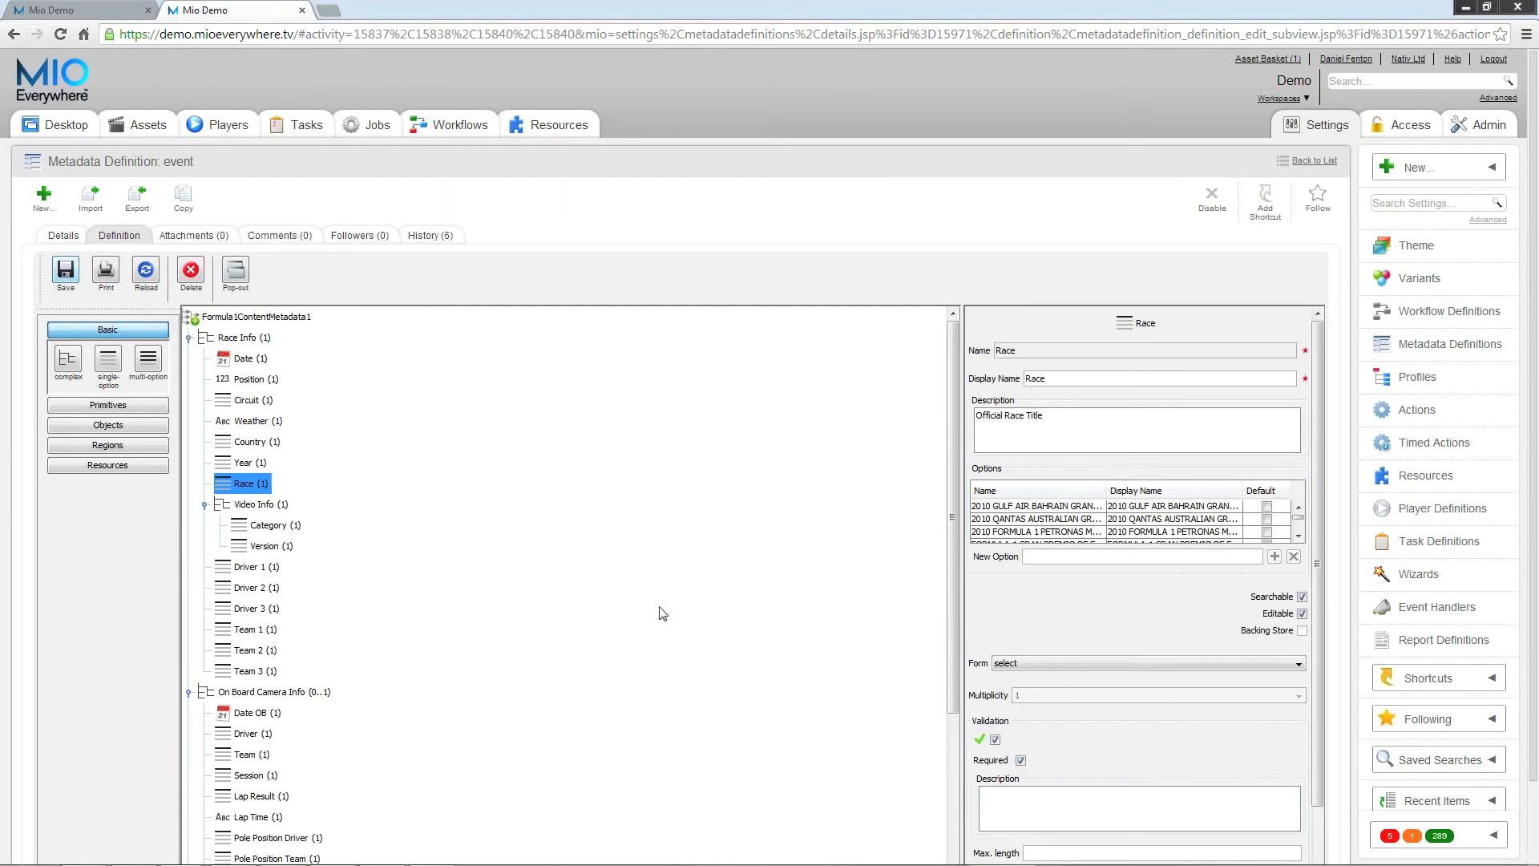